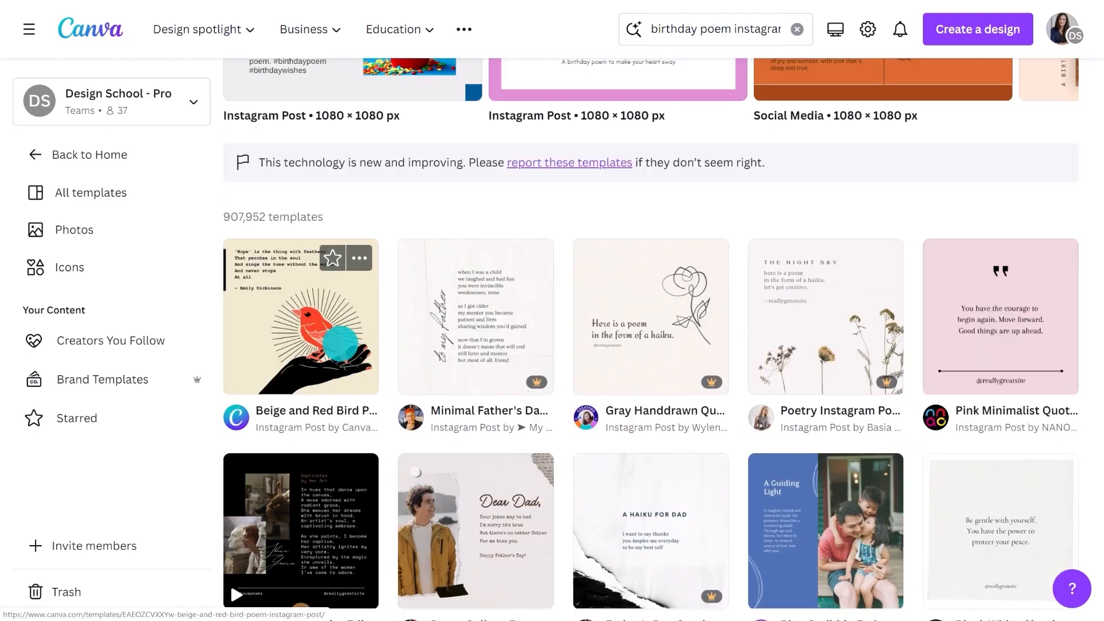
Start a design from the Beige and Red Bird Poem Instagram Post template and add a second page
{"action": "left_click", "coordinate": [339, 342]}
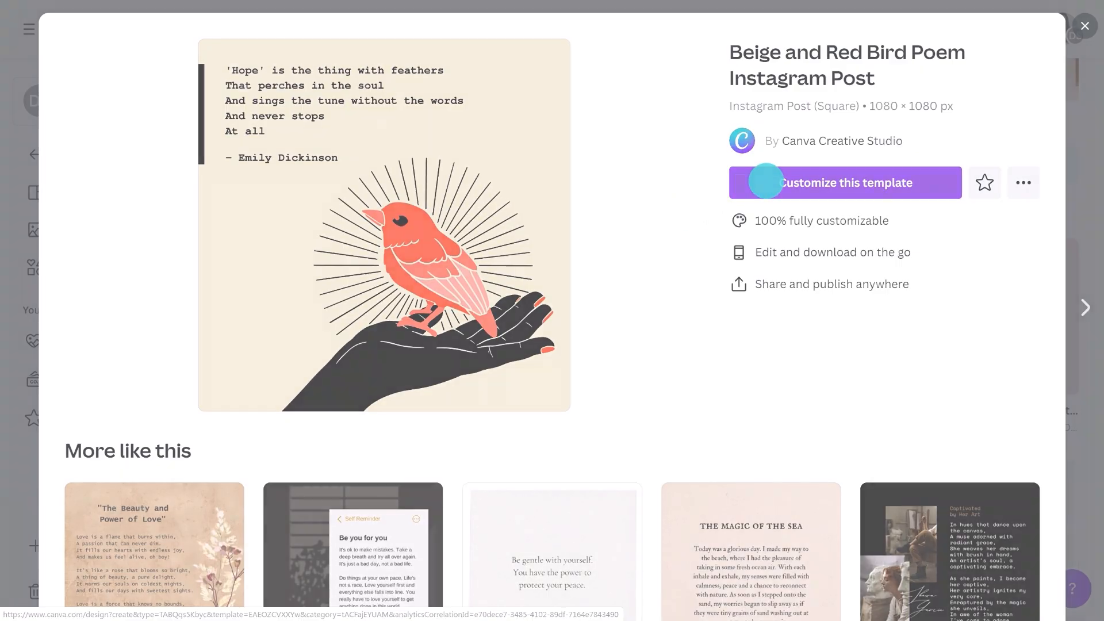
{"action": "left_click", "coordinate": [765, 181]}
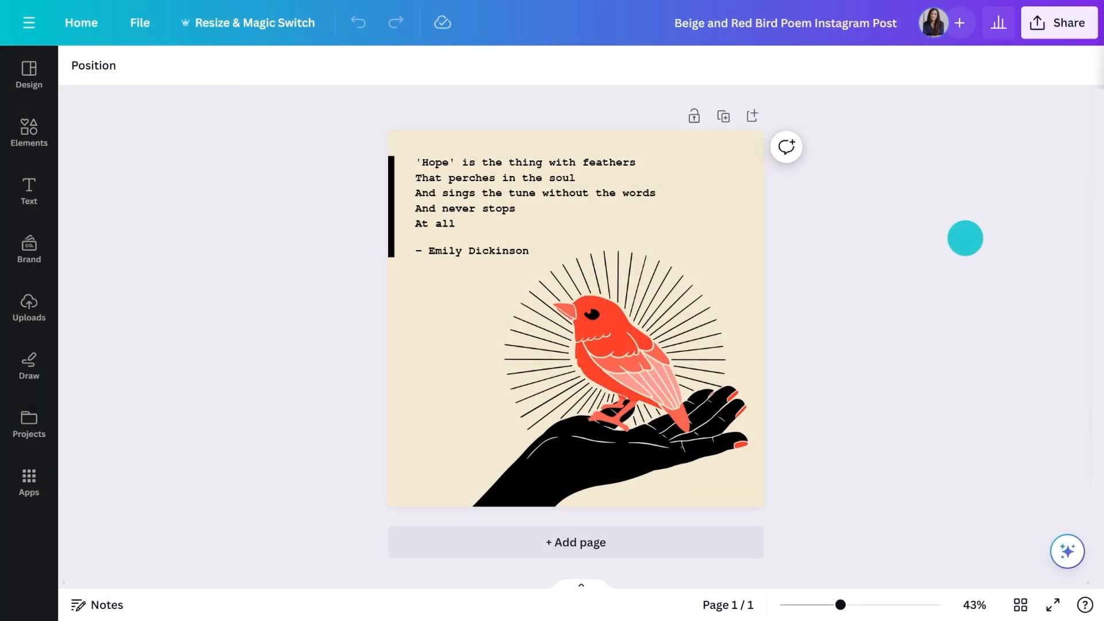
{"action": "left_click", "coordinate": [752, 115]}
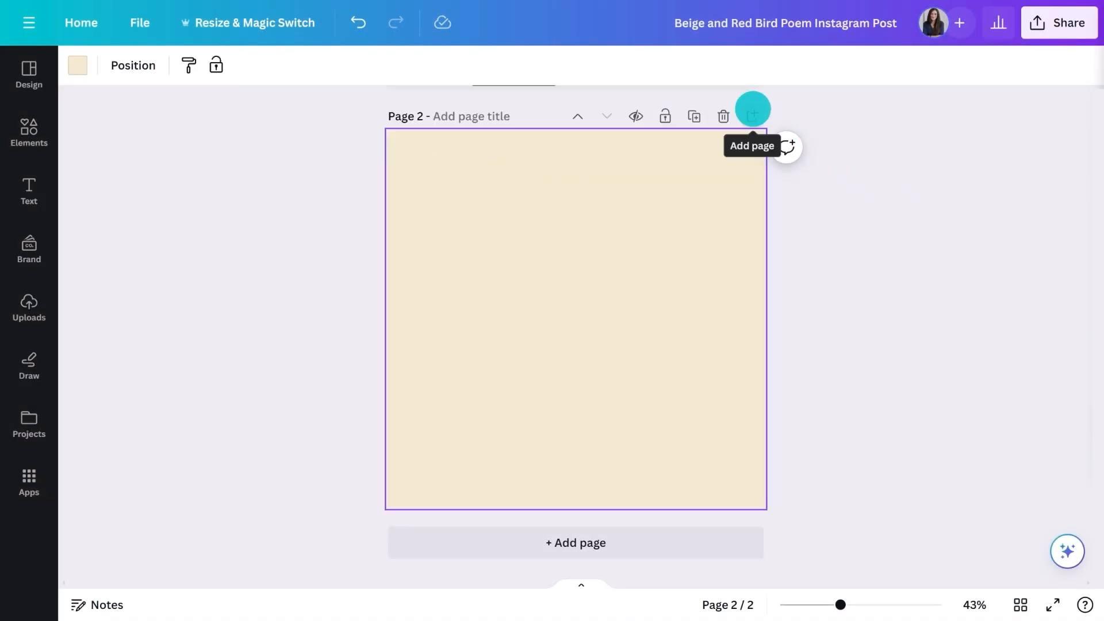
Add a text box on page 2 reading "Happy Birthday my friend" followed by the friend's name and a comma
{"action": "key", "text": "t"}
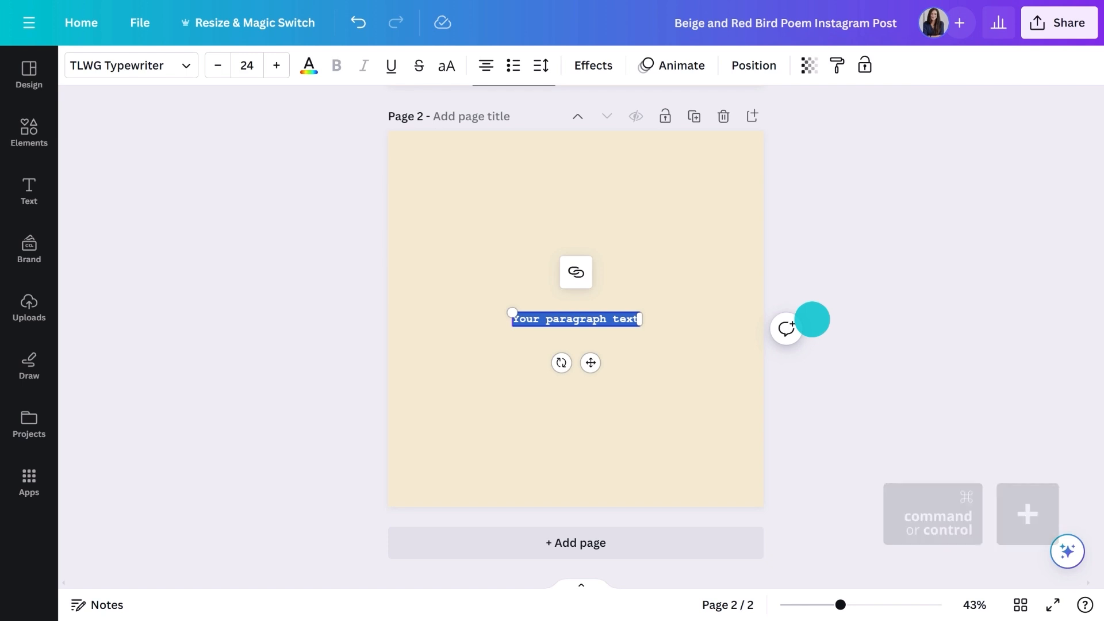
{"action": "key", "text": "ctrl+plus"}
{"action": "type", "text": "Happy Birthday my friend Monika,"}
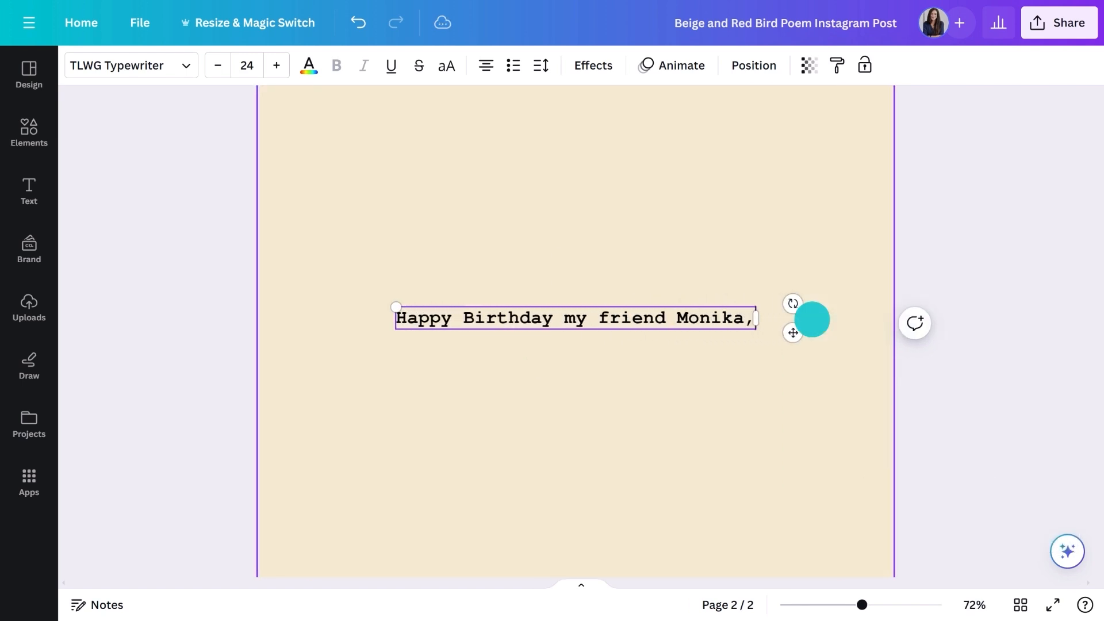
{"action": "key", "text": "Return"}
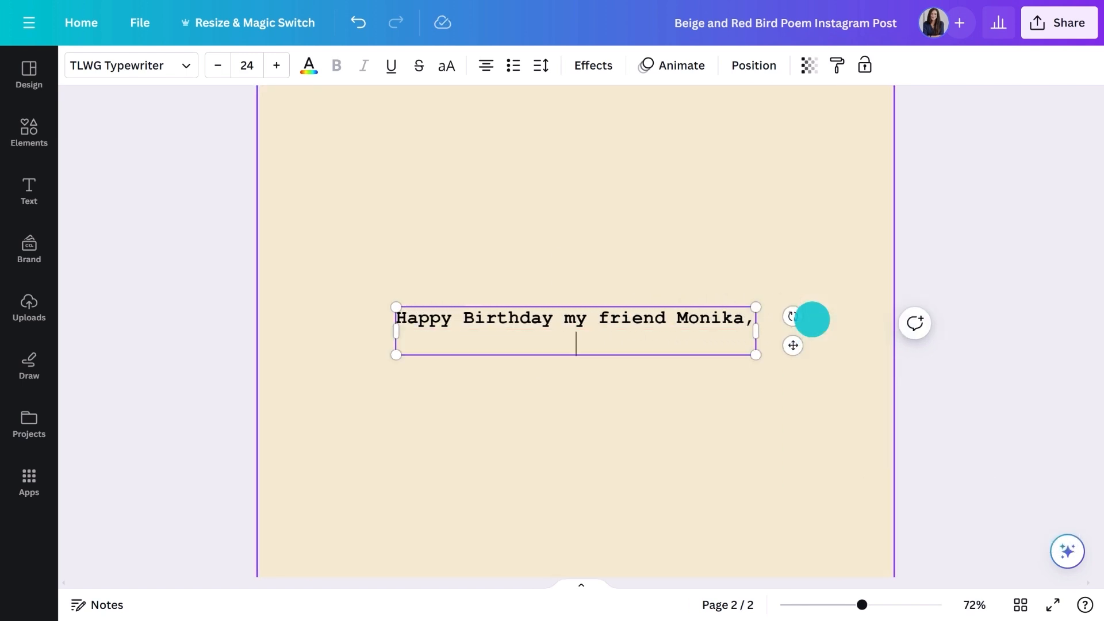
Below the greeting, add "Our friendship is like a harmonica?", "Looking forward to celebrating with you." and "So our friendship can remain true." as separate lines
{"action": "type", "text": "Our friendship is like a harmonica?"}
{"action": "key", "text": "Return"}
{"action": "type", "text": "Looking forward to celebrating with you."}
{"action": "key", "text": "Return"}
{"action": "type", "text": "S"}
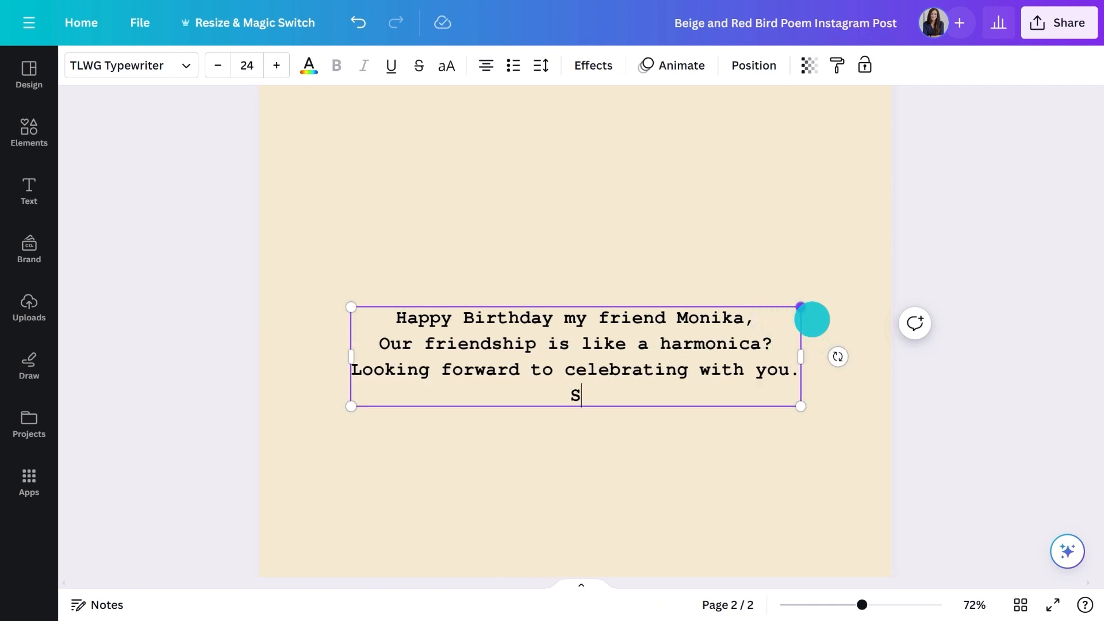
{"action": "type", "text": "o our friendship can remain true."}
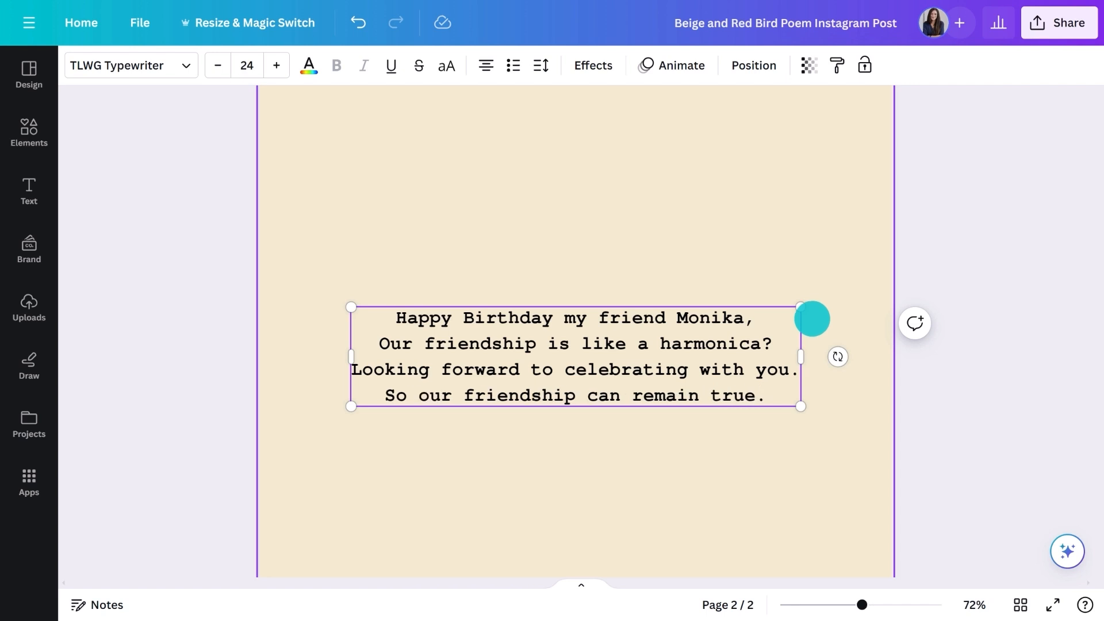
Have Magic Write "rewrite this in the form of a limerick about my friend" plus the friend's name, and extend the result with Continue writing
{"action": "left_click", "coordinate": [1063, 551]}
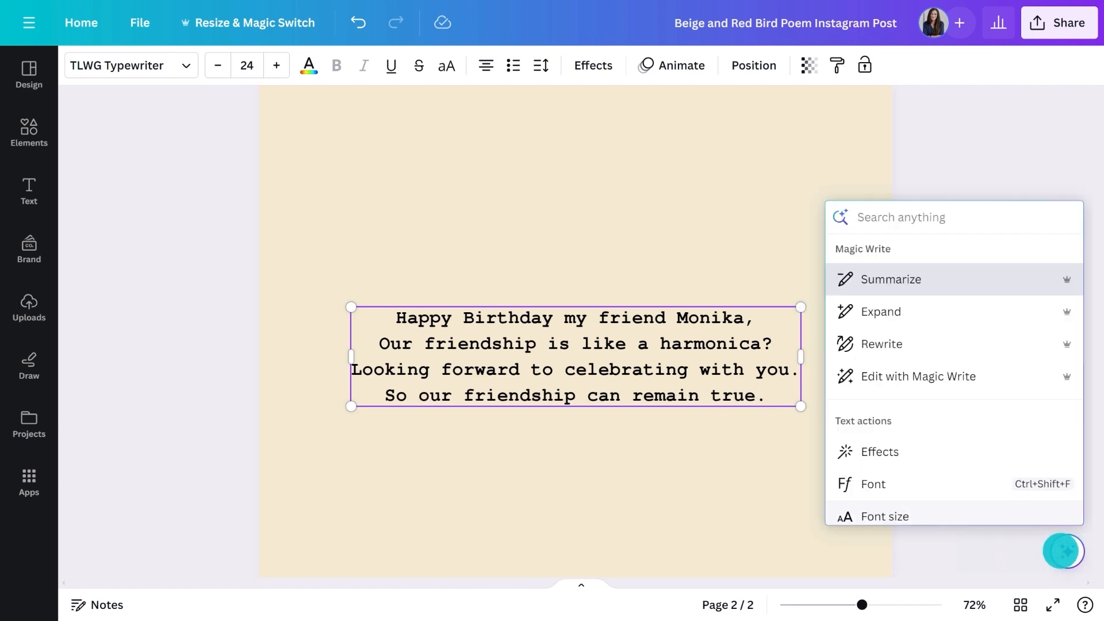
{"action": "left_click", "coordinate": [988, 381]}
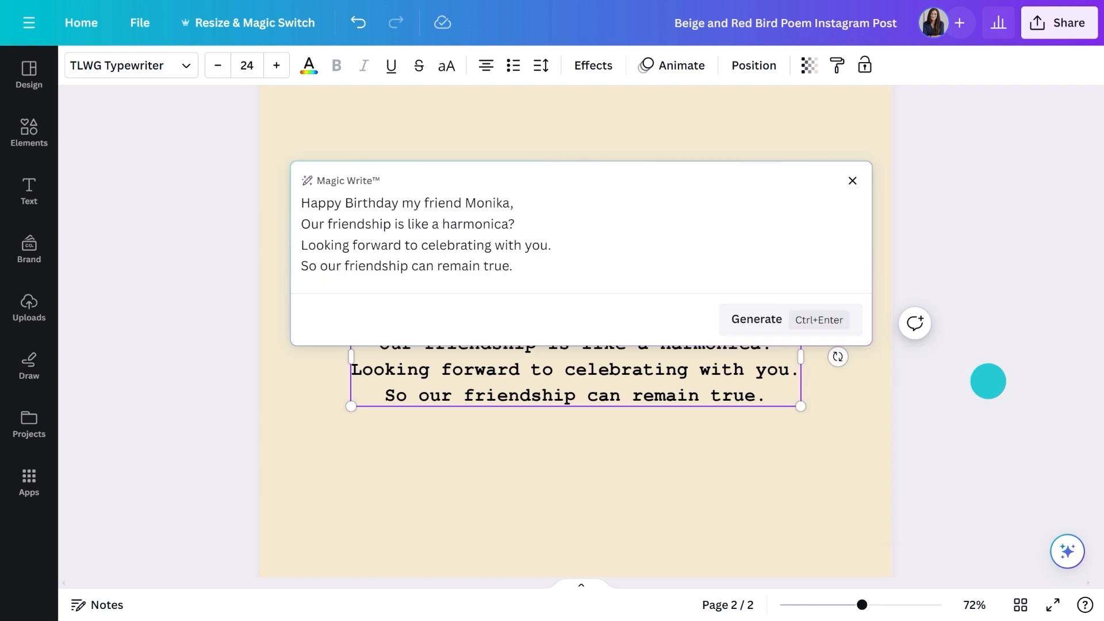
{"action": "type", "text": "Please rewrite this in the form of a lime"}
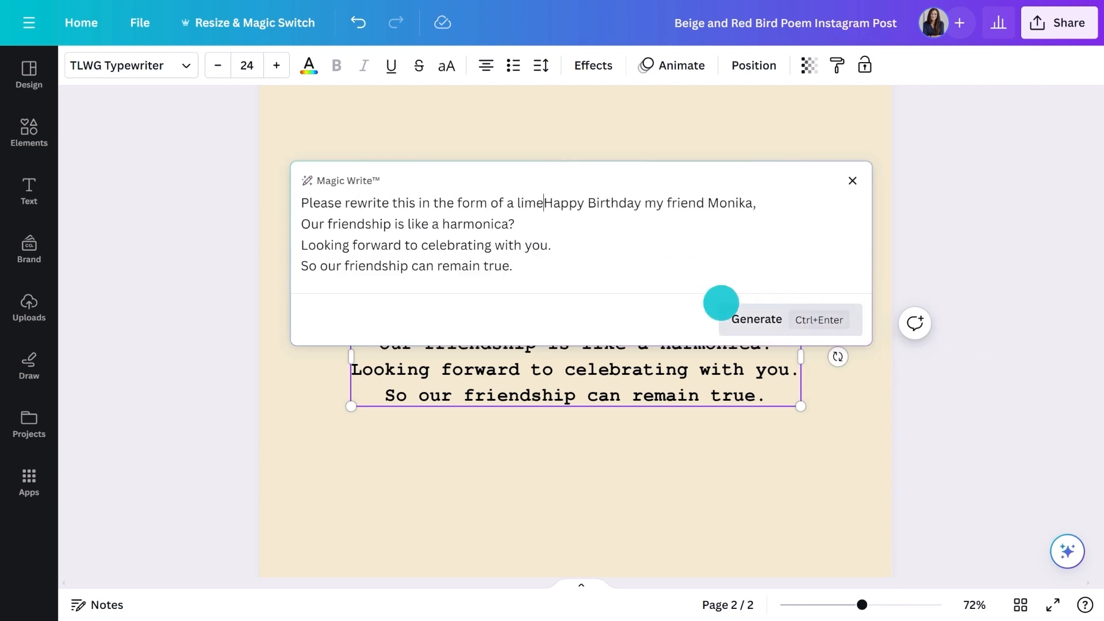
{"action": "type", "text": "rick about my friend"}
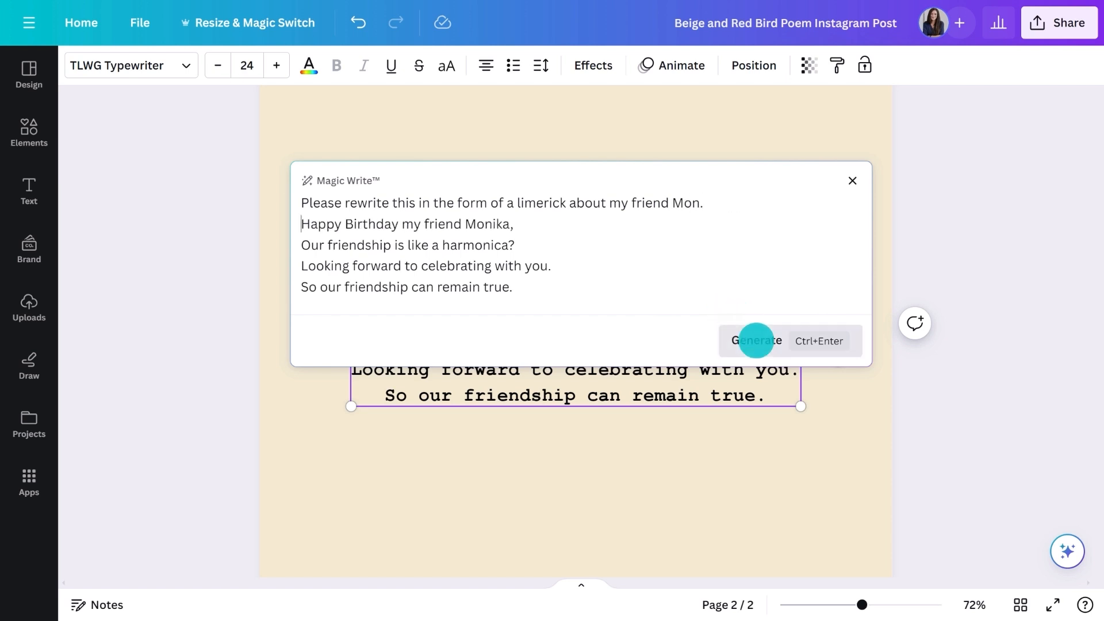
{"action": "left_click", "coordinate": [756, 340]}
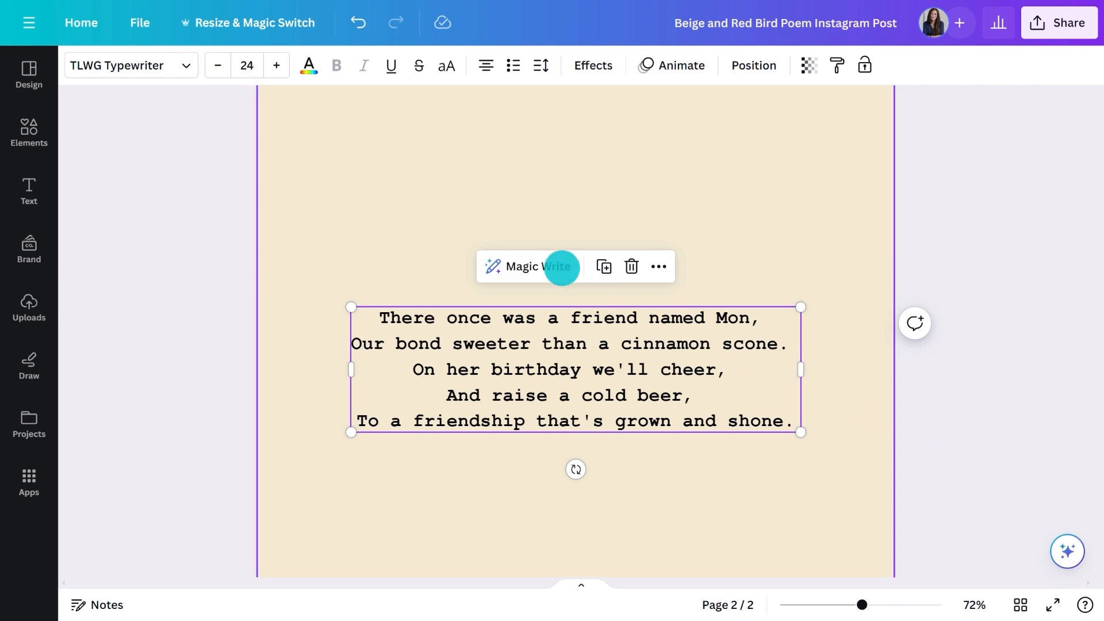
{"action": "left_click", "coordinate": [557, 267]}
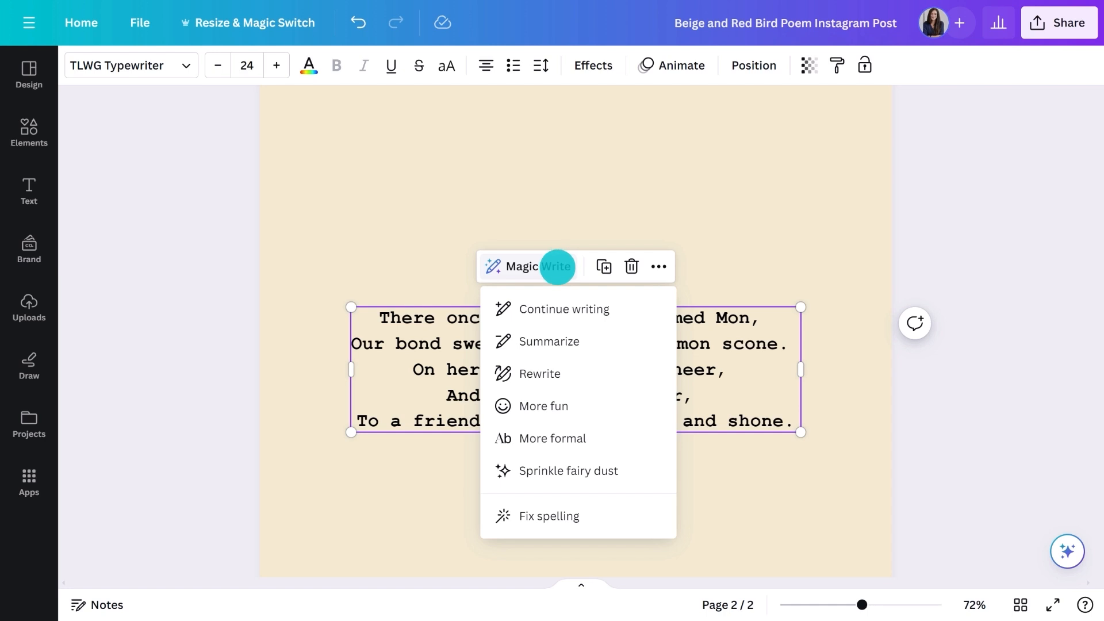
{"action": "left_click", "coordinate": [566, 312]}
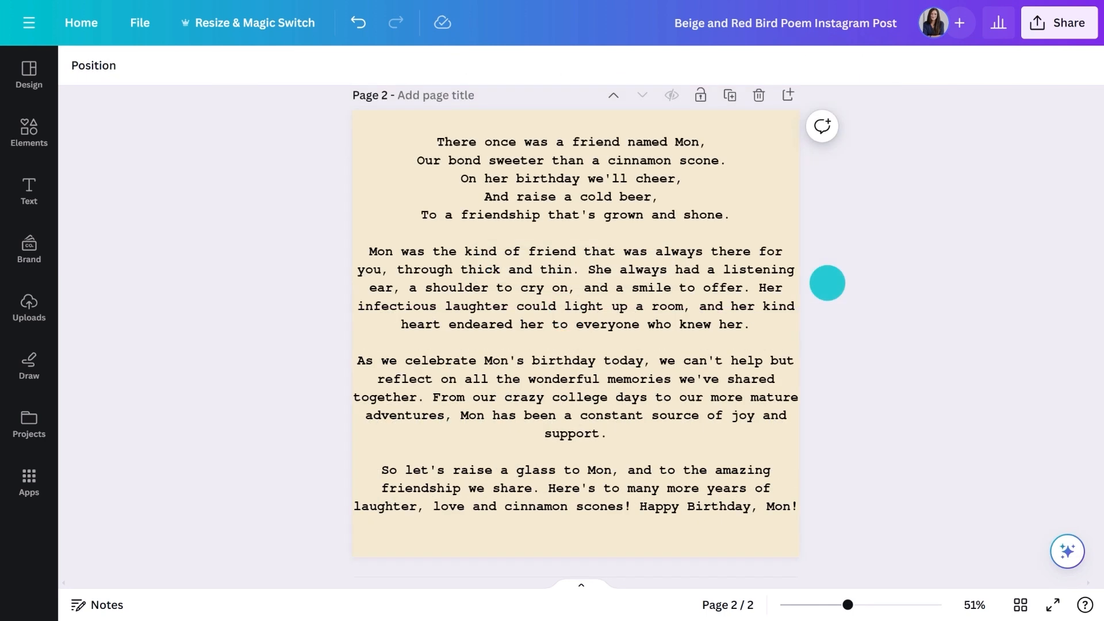
Convert the extended poem on page 2 with Magic Write, using the instruction "Turn this into a Haiku" above the text
{"action": "left_click", "coordinate": [728, 298]}
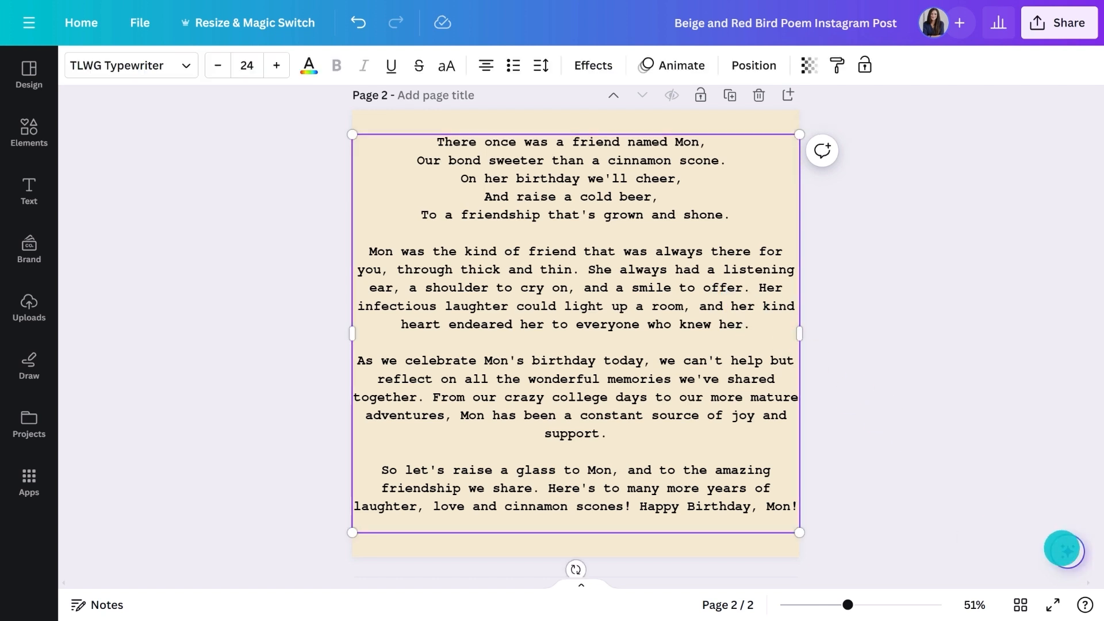
{"action": "left_click", "coordinate": [1064, 550]}
{"action": "left_click", "coordinate": [935, 376]}
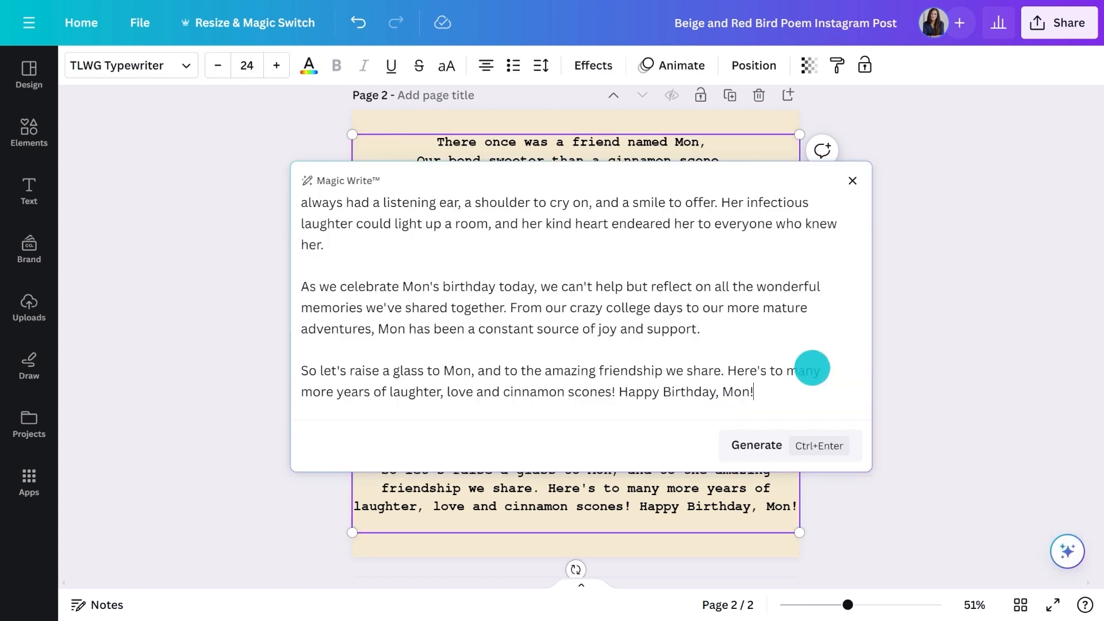
{"action": "scroll", "coordinate": [812, 368], "scroll_direction": "up", "scroll_amount": 3}
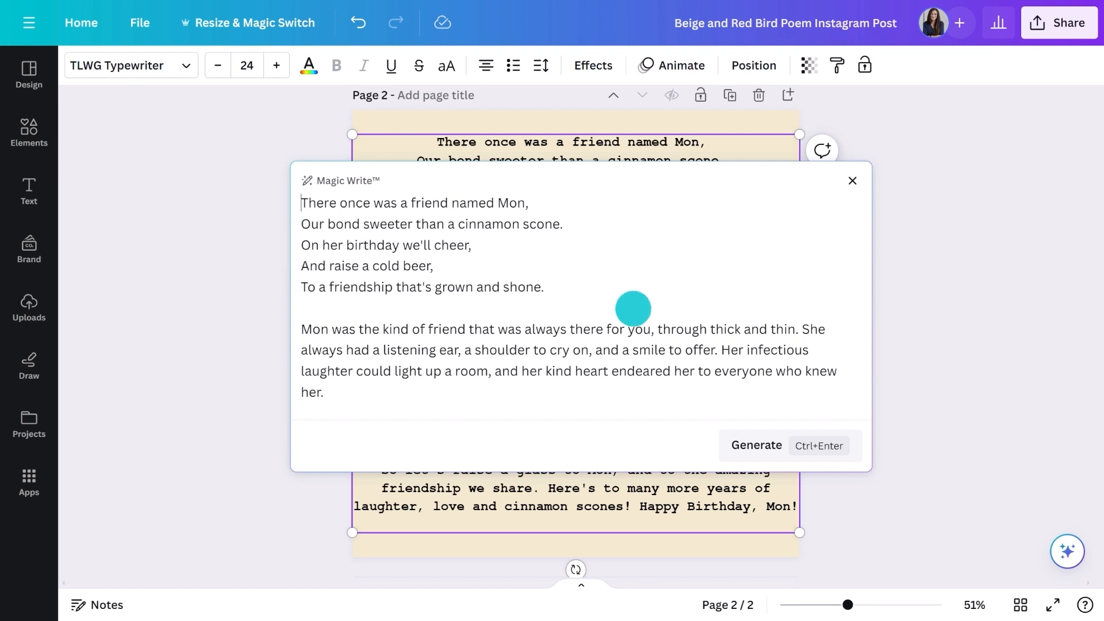
{"action": "type", "text": "Turn this into a Hai"}
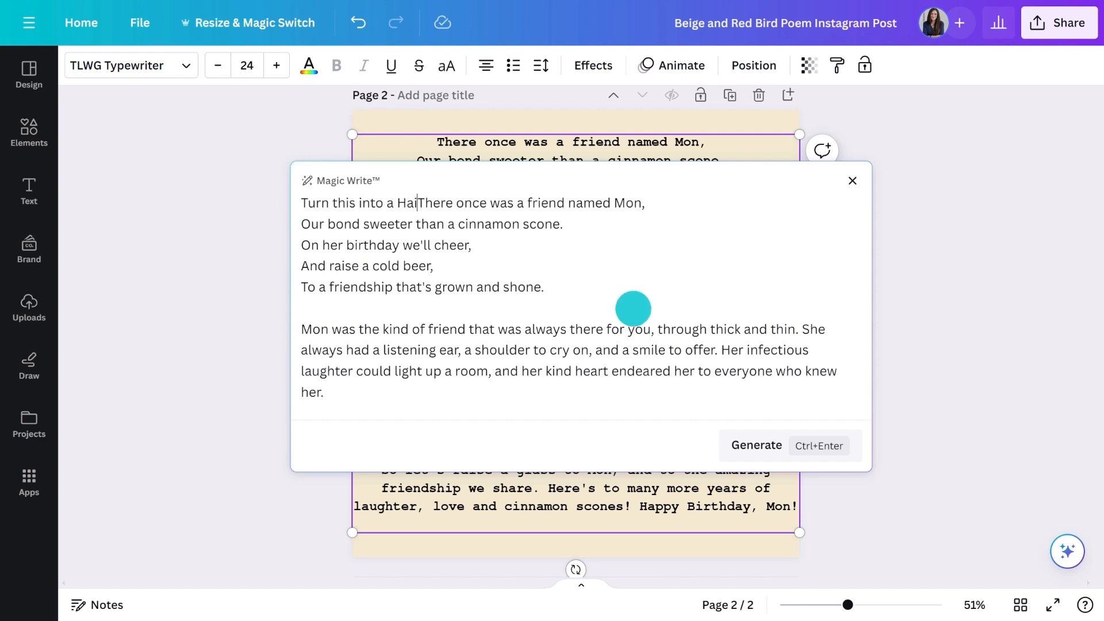
{"action": "type", "text": "ku"}
{"action": "key", "text": "Return"}
{"action": "left_click", "coordinate": [739, 446]}
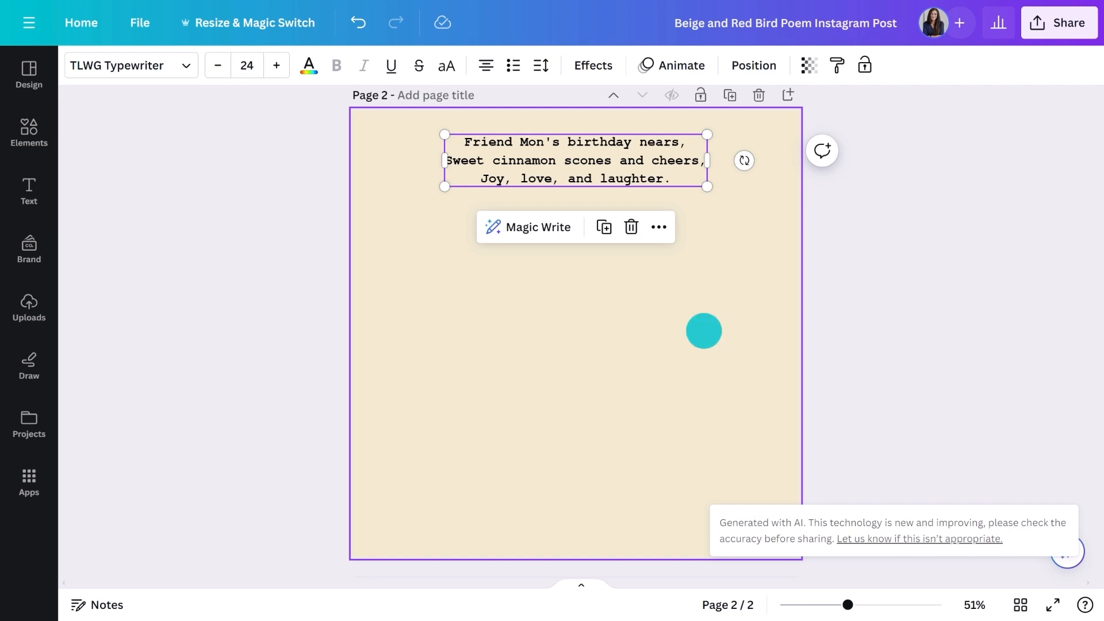
Copy the haiku from page 2 and replace the Emily Dickinson poem text on page 1 with it
{"action": "left_click", "coordinate": [655, 171]}
{"action": "key", "text": "ctrl+a"}
{"action": "key", "text": "ctrl+c"}
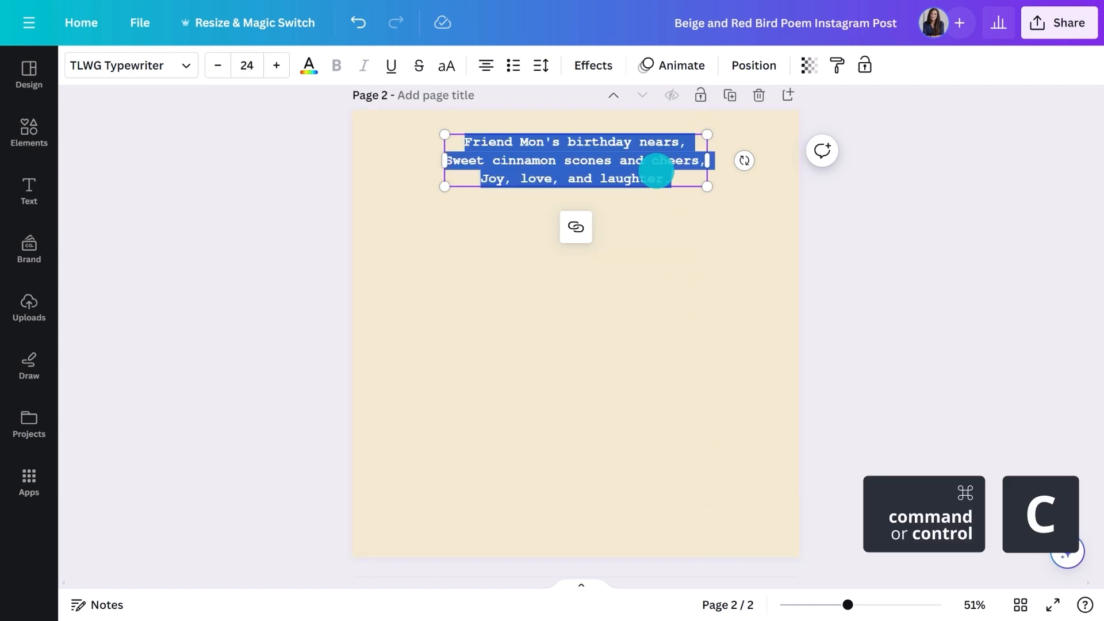
{"action": "scroll", "coordinate": [656, 172], "scroll_direction": "up", "scroll_amount": 8}
{"action": "left_click", "coordinate": [655, 170]}
{"action": "key", "text": "ctrl+a"}
{"action": "key", "text": "ctrl+v"}
Change the page 1 background to a custom light blue, #C5E7FD
{"action": "left_click", "coordinate": [760, 175]}
{"action": "left_click", "coordinate": [78, 66]}
{"action": "left_click", "coordinate": [86, 164]}
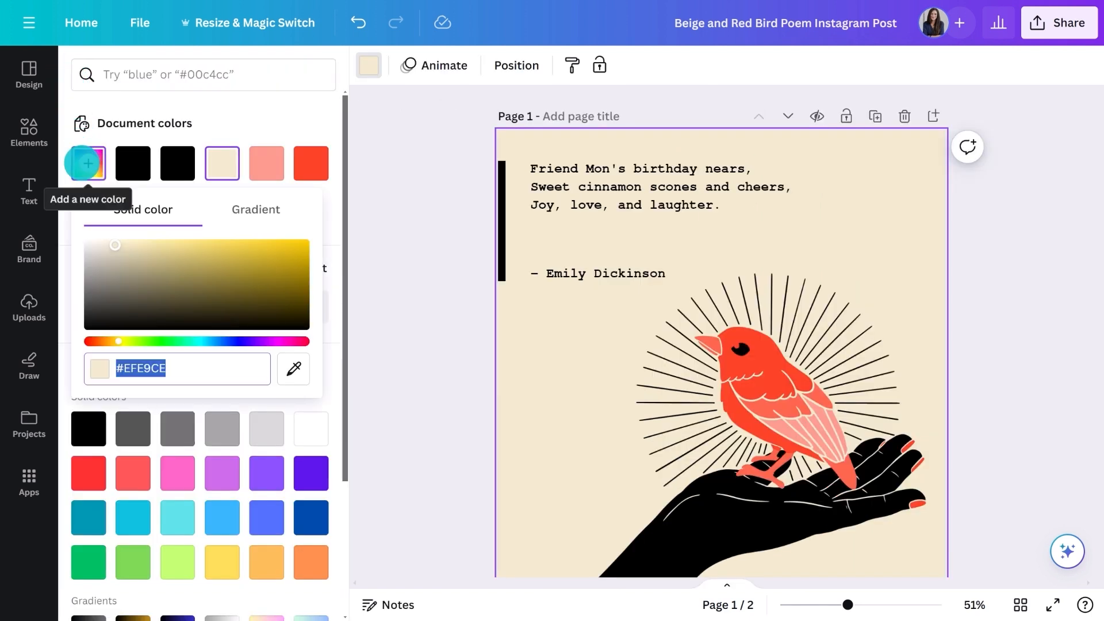
{"action": "left_click", "coordinate": [213, 341]}
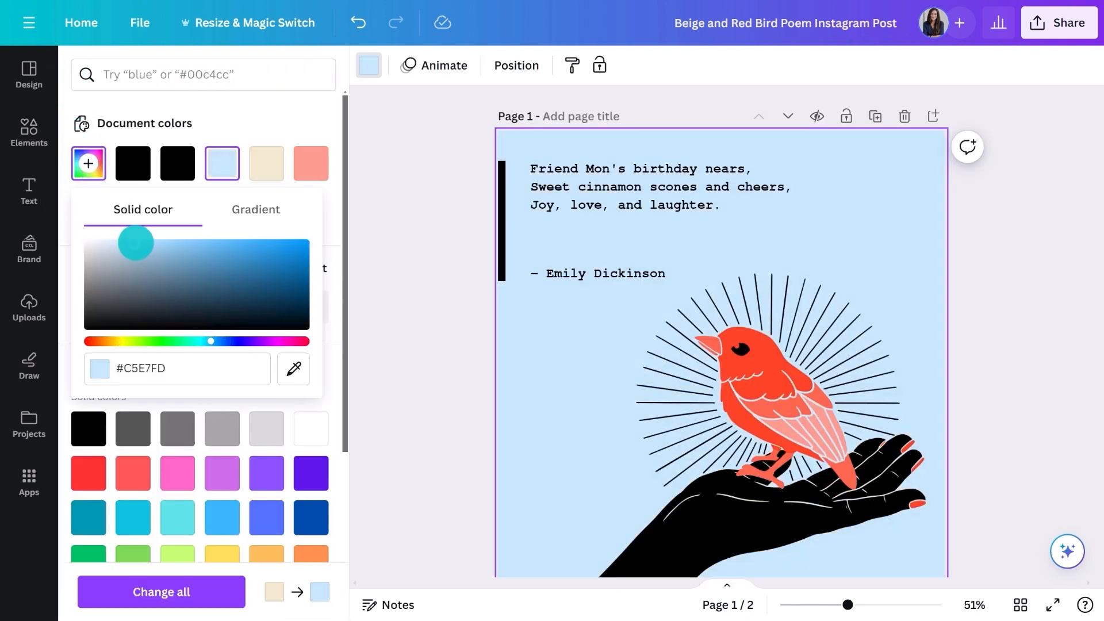
Make the black vertical bar beside the haiku white and lay it horizontally beneath the poem text
{"action": "left_click", "coordinate": [498, 226]}
{"action": "left_click", "coordinate": [310, 428]}
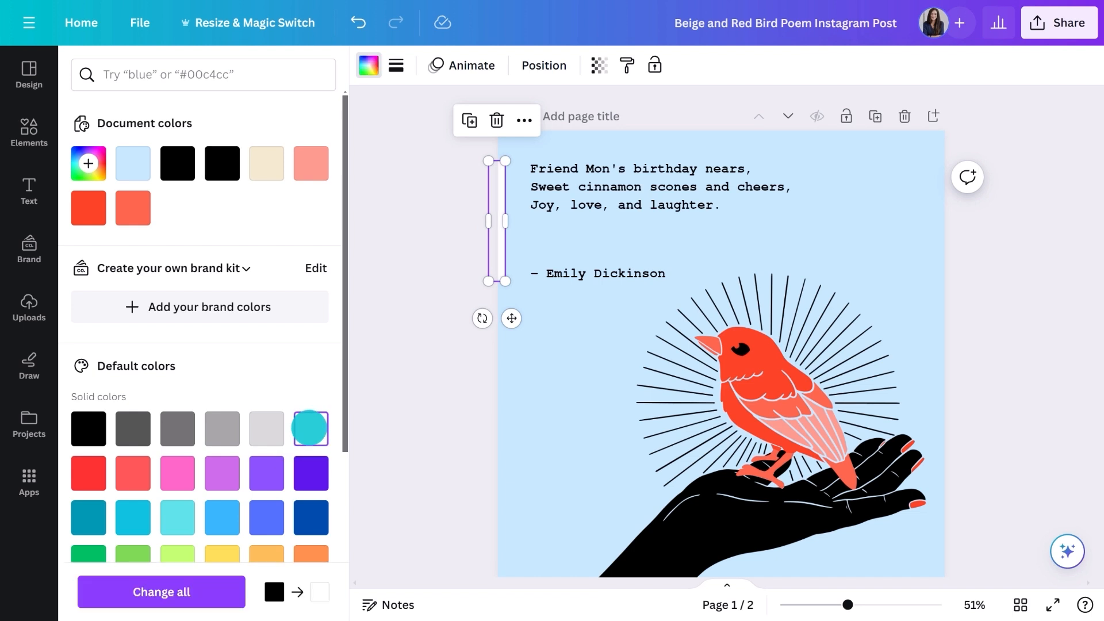
{"action": "left_click", "coordinate": [418, 319]}
{"action": "left_click_drag", "start_coordinate": [337, 316], "coordinate": [484, 239]}
{"action": "left_click_drag", "start_coordinate": [392, 222], "coordinate": [579, 236]}
Centre-align the haiku text and shift both it and the bird illustration toward the middle of the page
{"action": "left_click", "coordinate": [483, 185]}
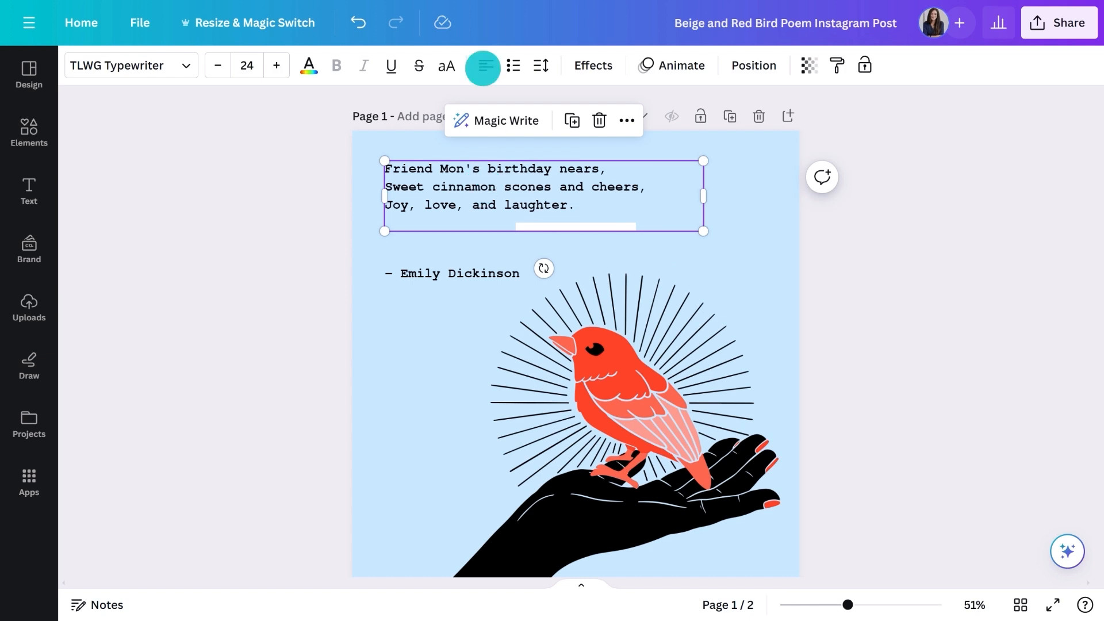
{"action": "left_click", "coordinate": [485, 65]}
{"action": "left_click_drag", "start_coordinate": [518, 176], "coordinate": [552, 178]}
{"action": "left_click_drag", "start_coordinate": [614, 389], "coordinate": [584, 389]}
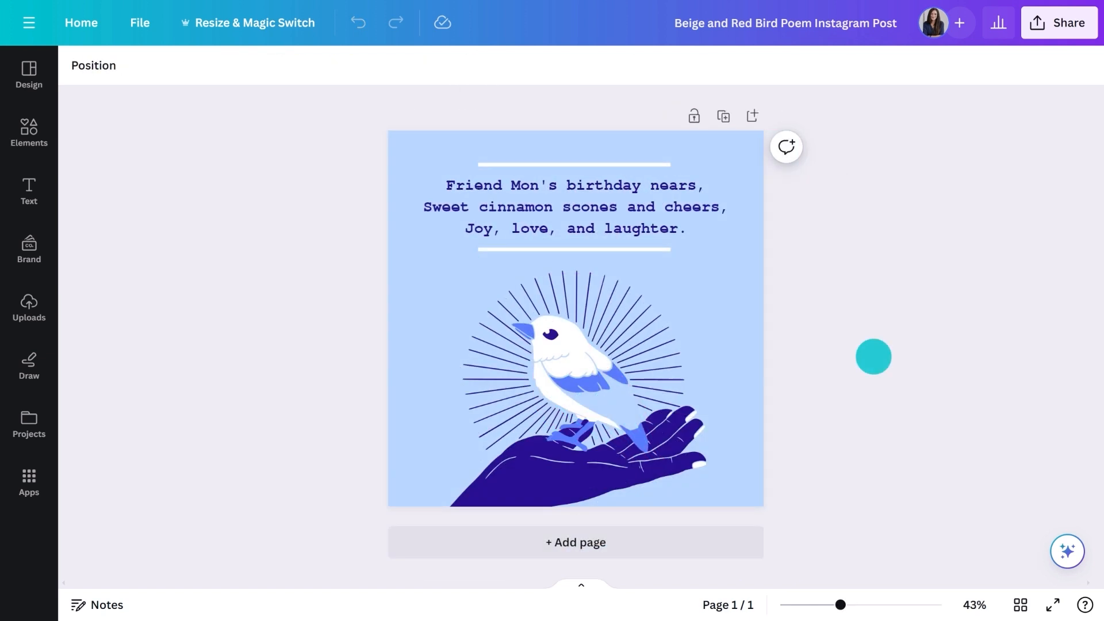
Download the finished birthday poem design
{"action": "left_click", "coordinate": [1058, 22]}
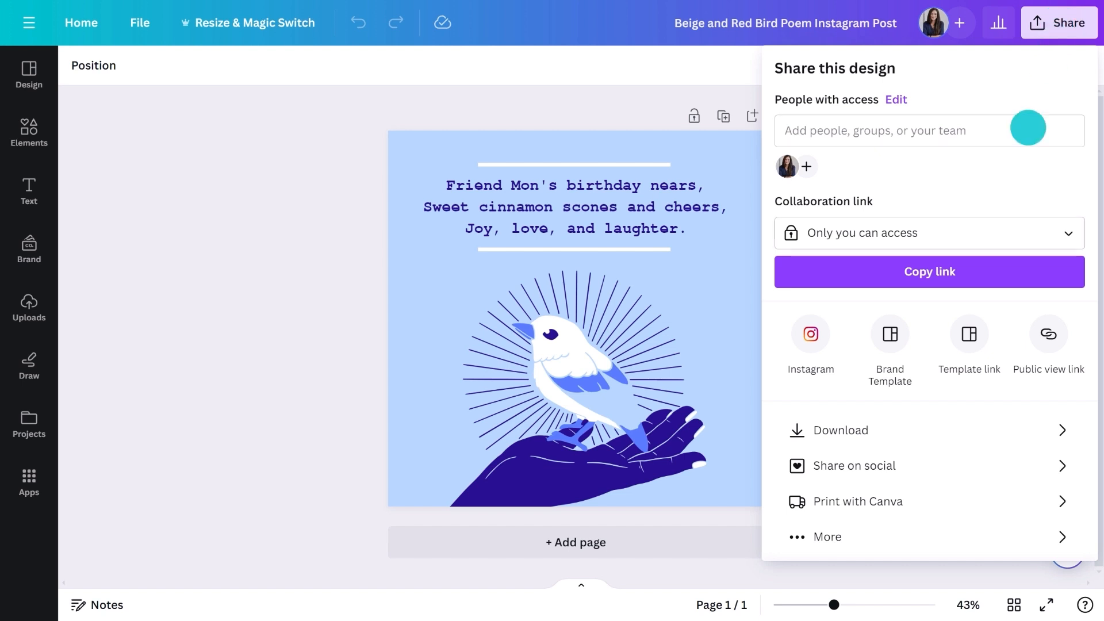
{"action": "left_click", "coordinate": [942, 430]}
{"action": "left_click", "coordinate": [937, 323]}
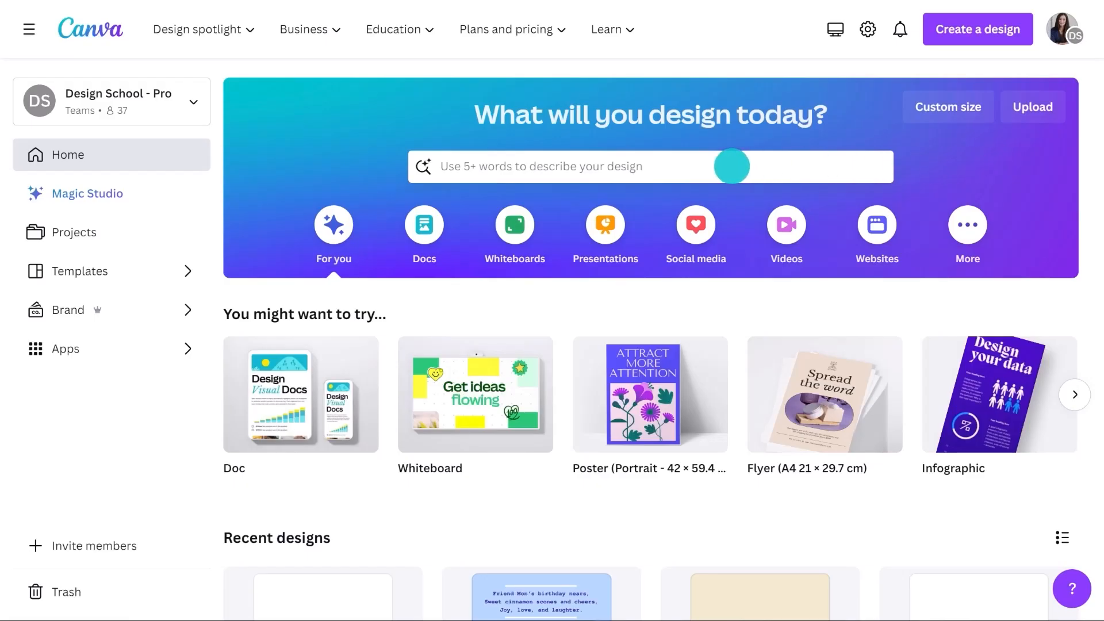
Search the templates for "notepad" and create a blank notepad design
{"action": "left_click", "coordinate": [731, 166]}
{"action": "type", "text": "notepad"}
{"action": "key", "text": "Return"}
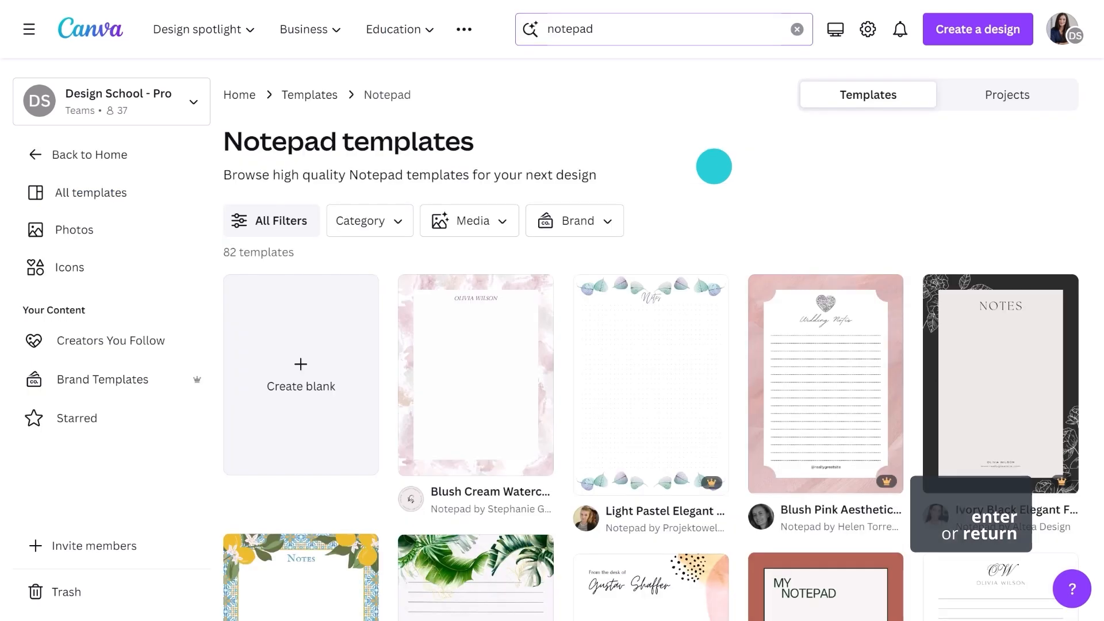
{"action": "left_click", "coordinate": [321, 313]}
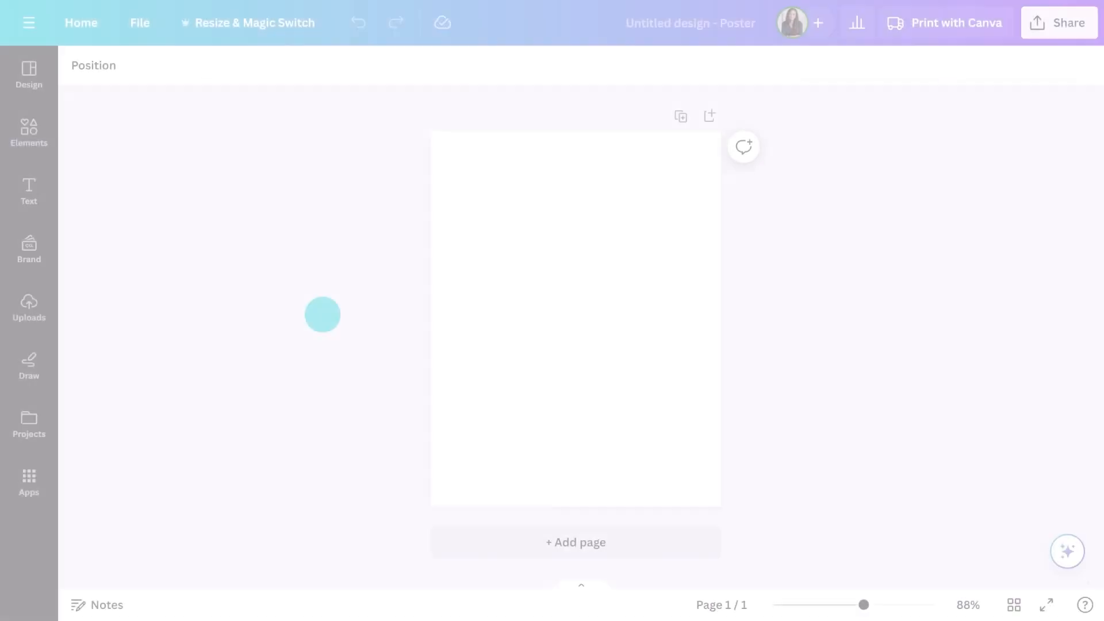
Generate text with Magic Write from the prompt "A sonnet that's heartfelt and expresses how I appreciate all the things Mom did for me"
{"action": "left_click", "coordinate": [1067, 550]}
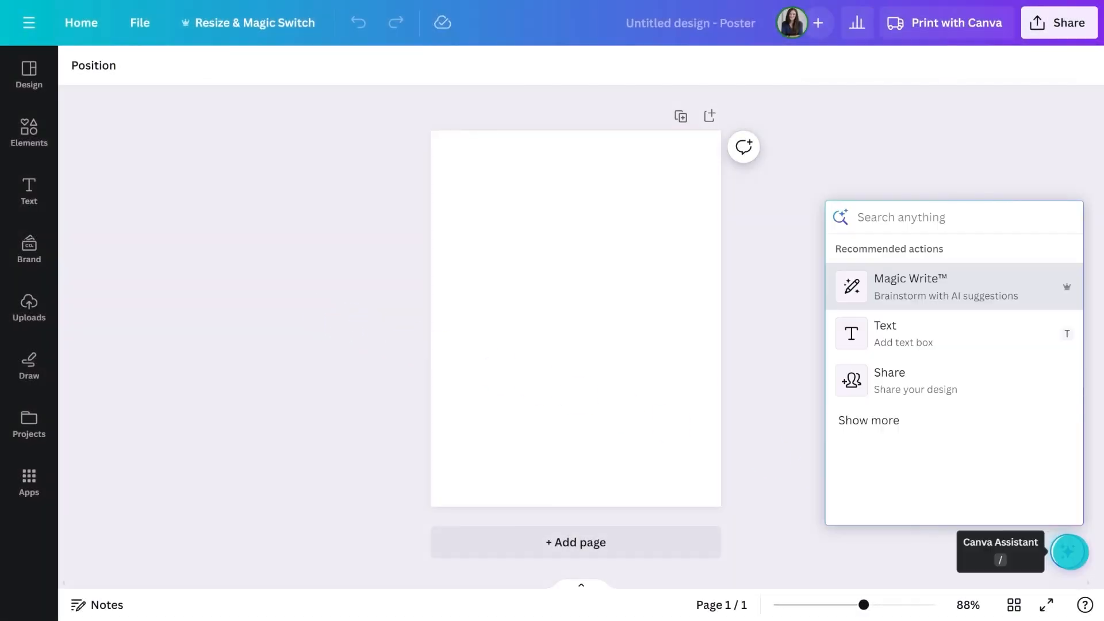
{"action": "left_click", "coordinate": [894, 288]}
{"action": "type", "text": "A sonnet that's heartfelt and expresses how I appreciate all the things Mom did for me"}
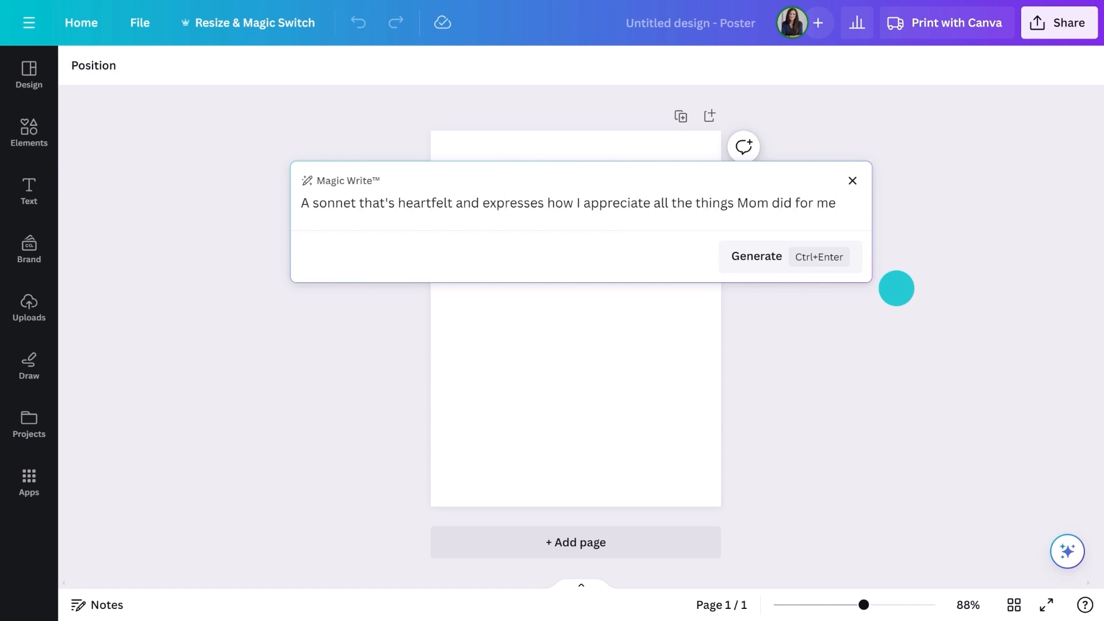
{"action": "left_click", "coordinate": [813, 255]}
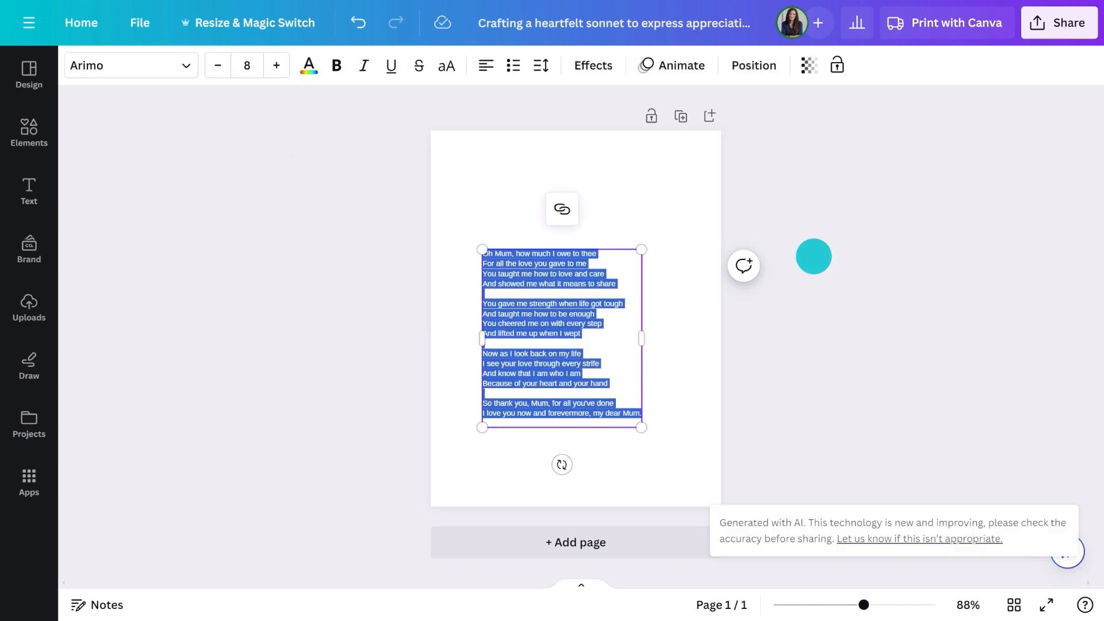
Use Magic Write to edit the sonnet with the instruction "Change to a couplet structure" and generate the rewritten poem
{"action": "left_click", "coordinate": [1064, 550]}
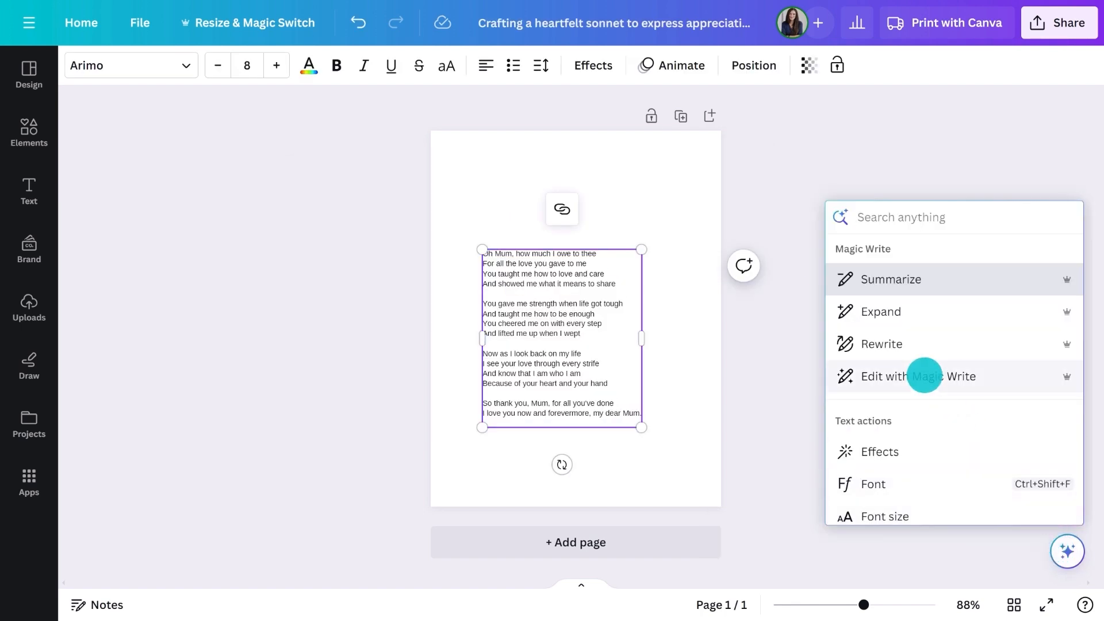
{"action": "left_click", "coordinate": [924, 375]}
{"action": "scroll", "coordinate": [660, 351], "scroll_direction": "up", "scroll_amount": 3}
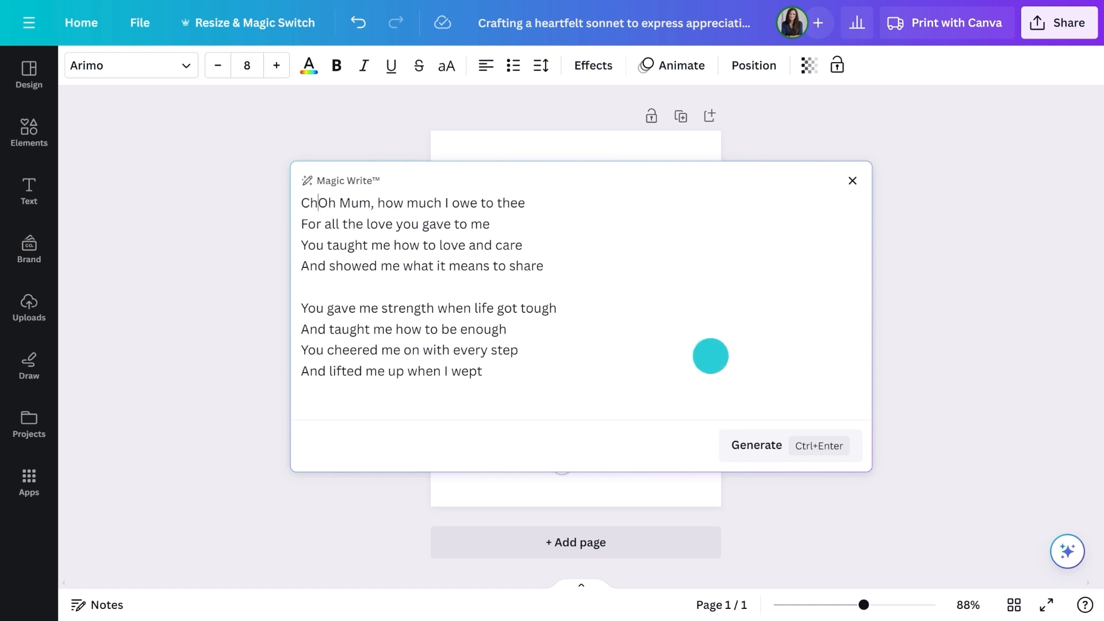
{"action": "type", "text": "ture"}
{"action": "key", "text": "Return"}
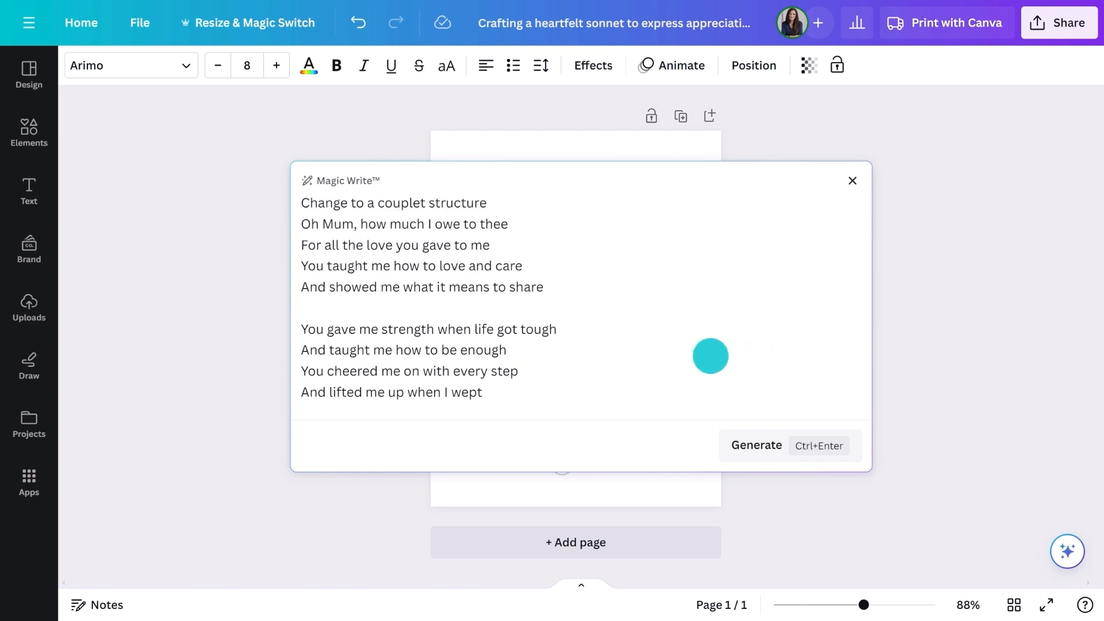
{"action": "left_click", "coordinate": [791, 441]}
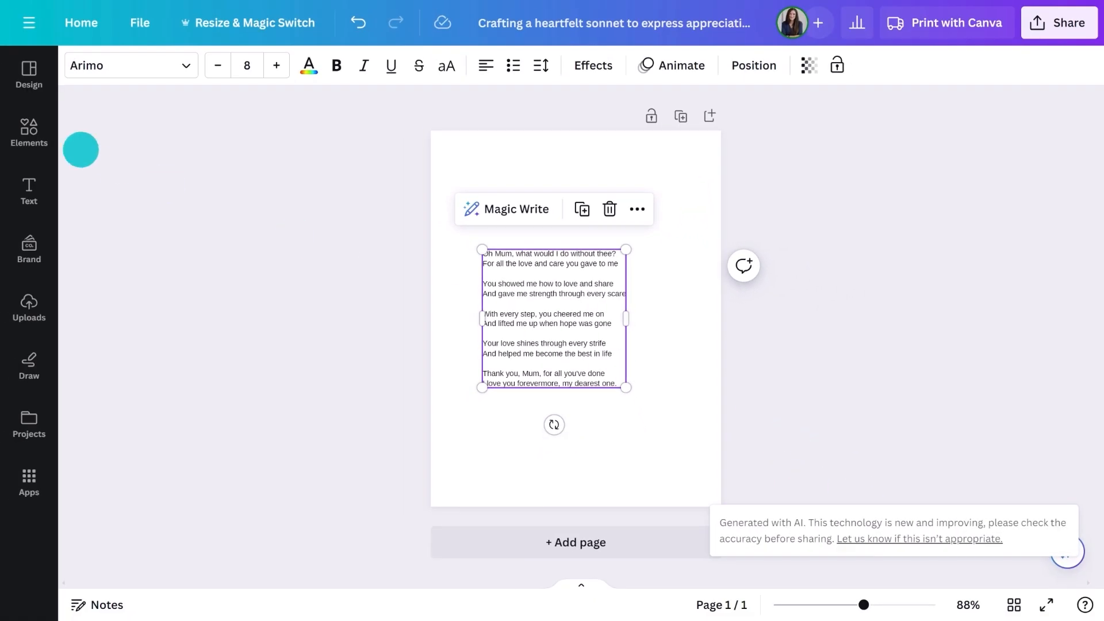
Search the graphics elements for "notepad lines" and place a ruled-lines graphic on the page
{"action": "left_click", "coordinate": [37, 132]}
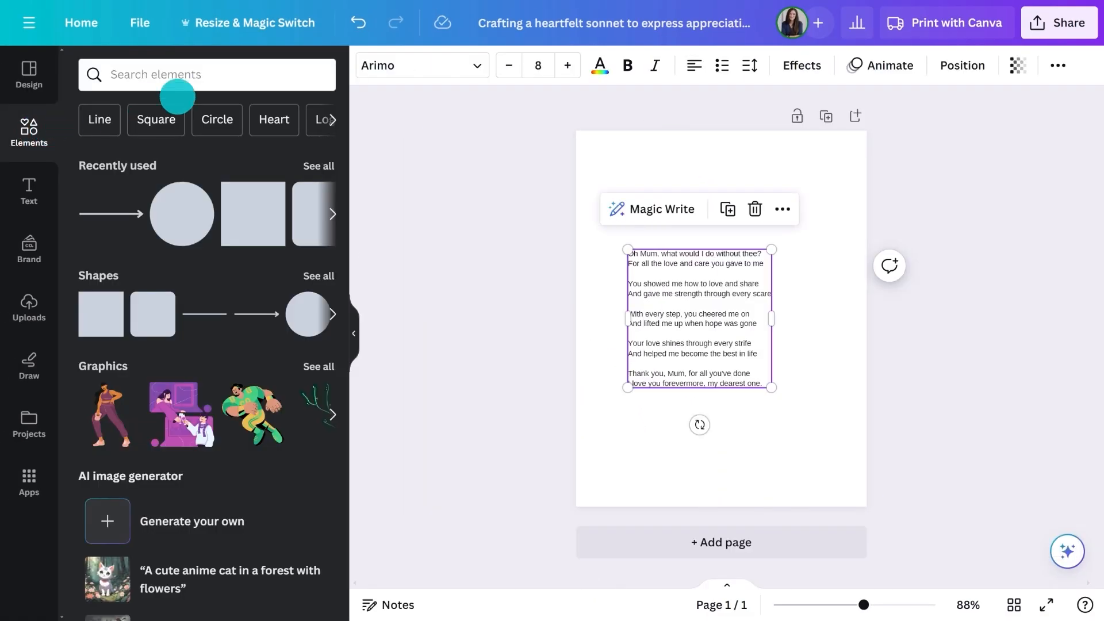
{"action": "left_click", "coordinate": [252, 77]}
{"action": "type", "text": "notepad lines"}
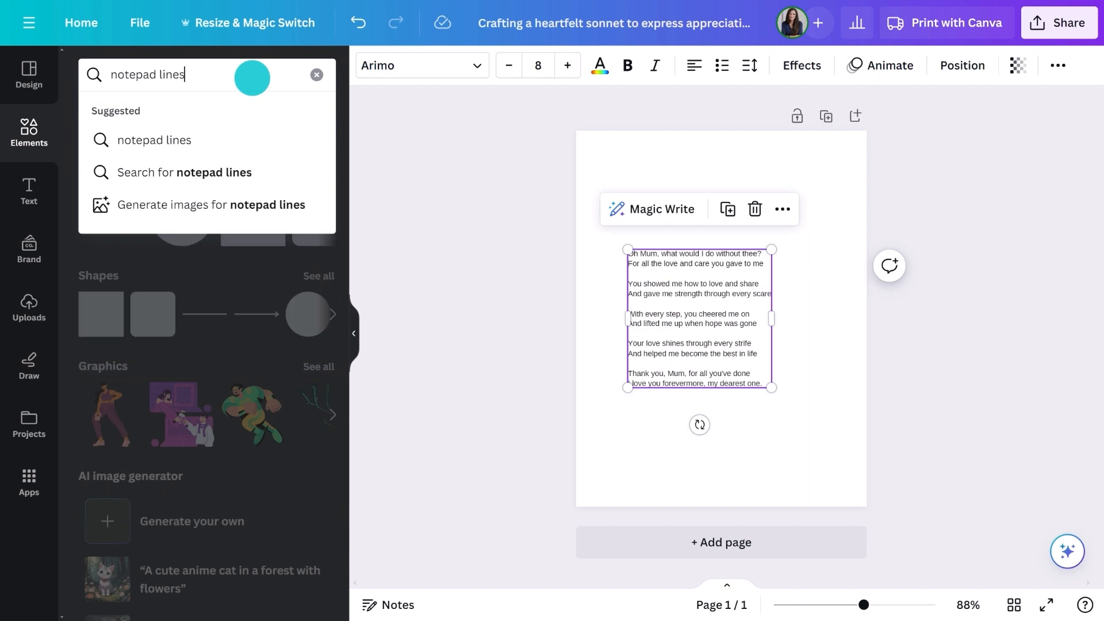
{"action": "key", "text": "Return"}
{"action": "left_click", "coordinate": [152, 111]}
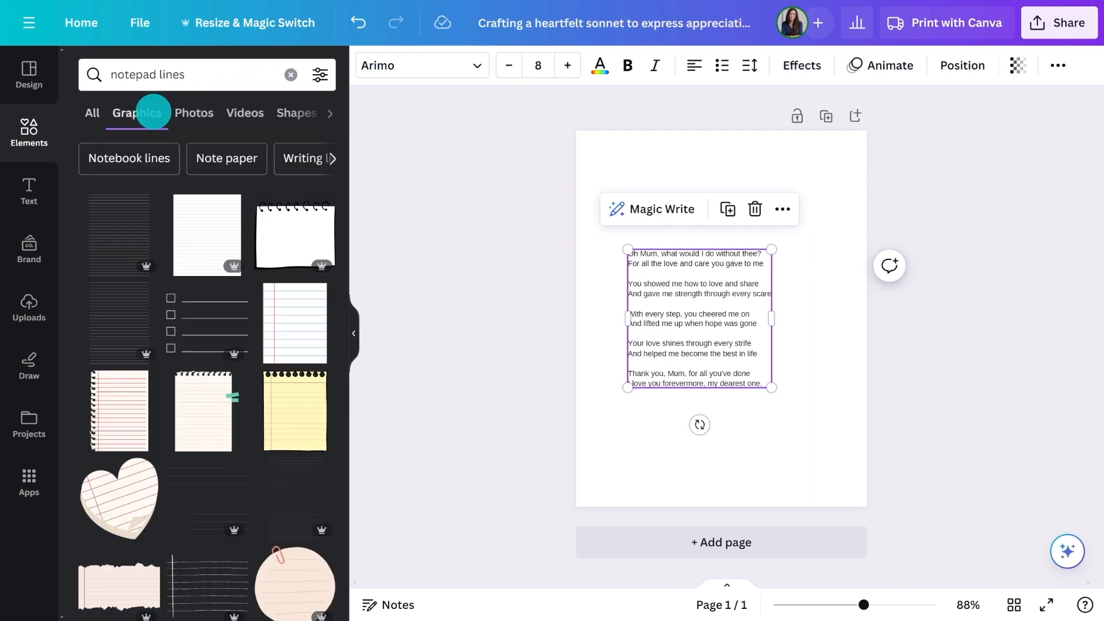
{"action": "left_click_drag", "start_coordinate": [308, 463], "coordinate": [638, 184]}
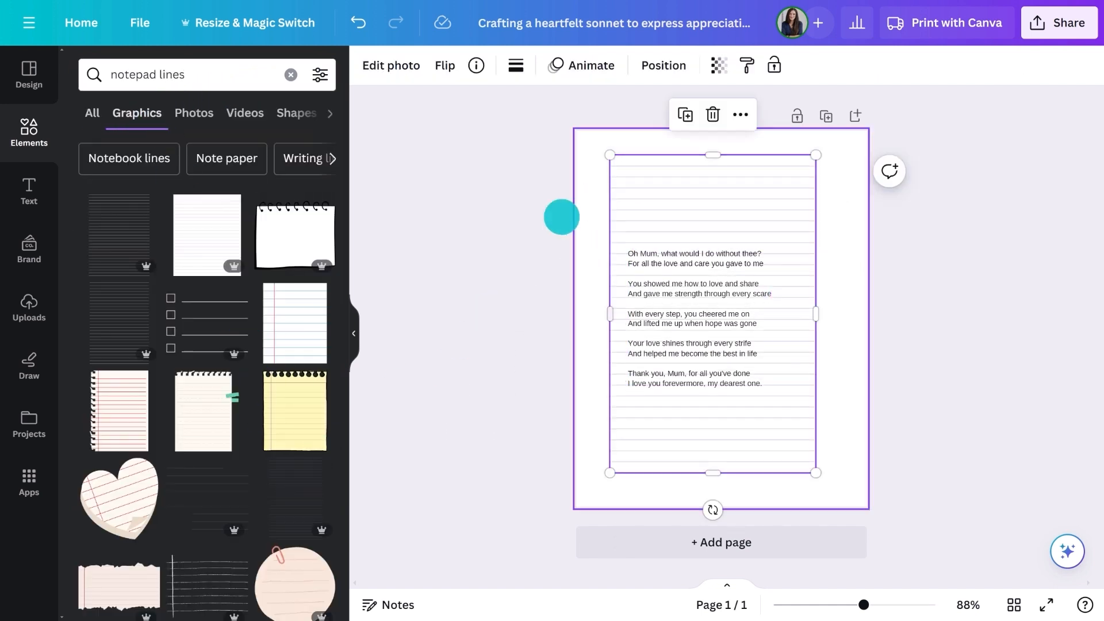
Adjust the ruled lines' position on the page and shorten them from below to leave room for the poem
{"action": "left_click", "coordinate": [354, 331]}
{"action": "left_click_drag", "start_coordinate": [464, 155], "coordinate": [448, 153]}
{"action": "left_click_drag", "start_coordinate": [569, 202], "coordinate": [581, 207]}
{"action": "left_click_drag", "start_coordinate": [574, 476], "coordinate": [561, 327]}
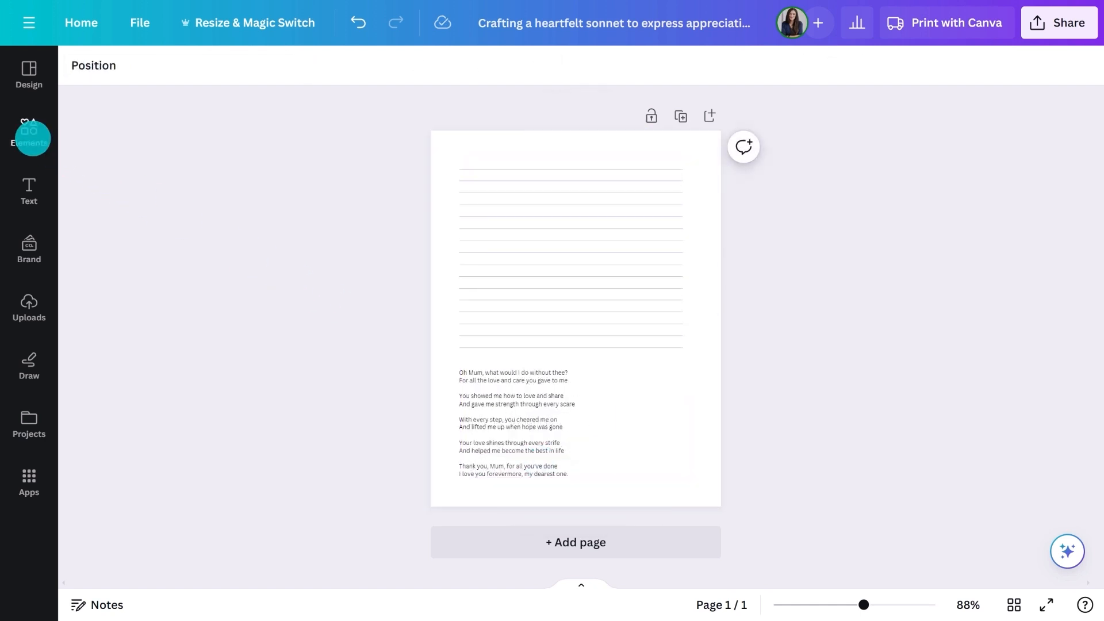
Search the elements for the collection "set:nAEn5gIlmlw" and browse its flower and leaf graphics
{"action": "left_click", "coordinate": [33, 138]}
{"action": "left_click", "coordinate": [258, 77]}
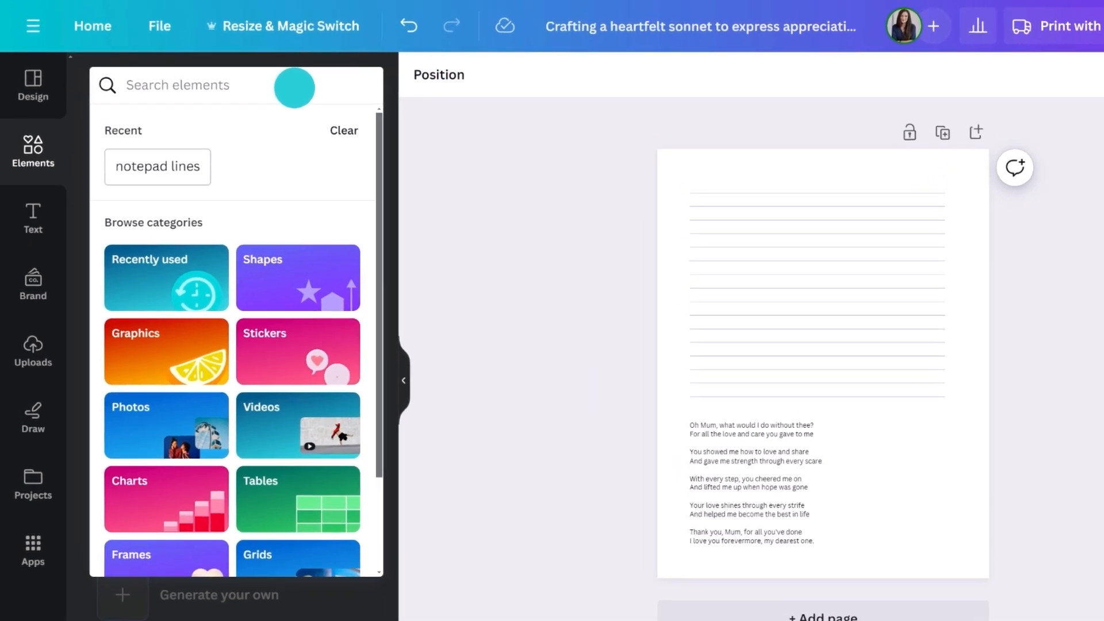
{"action": "type", "text": "set:nAEn5gIlmlw"}
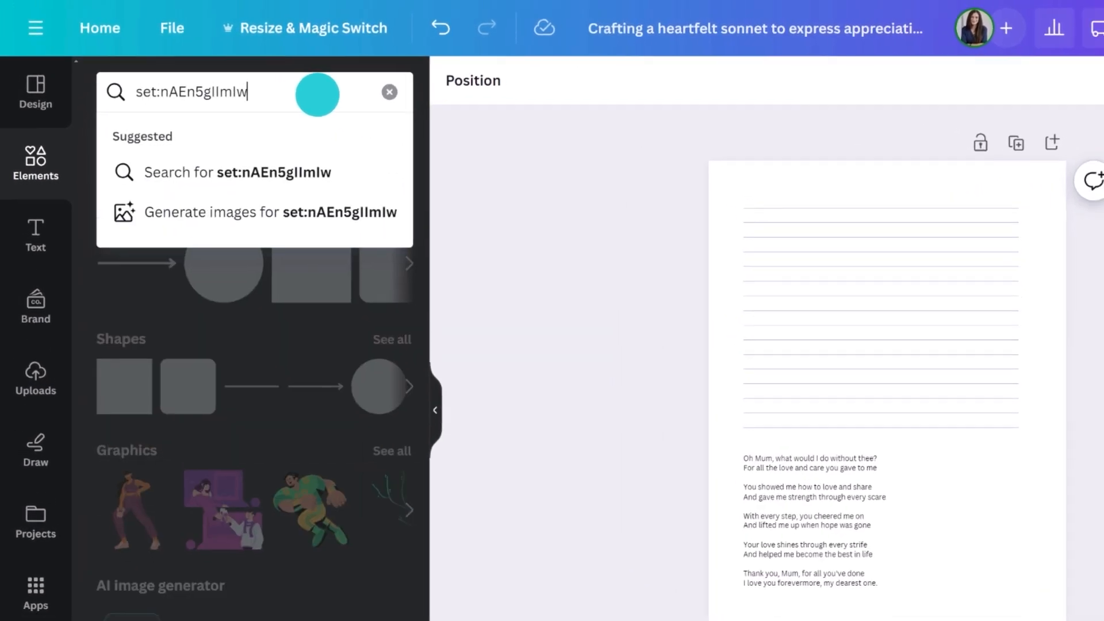
{"action": "key", "text": "Return"}
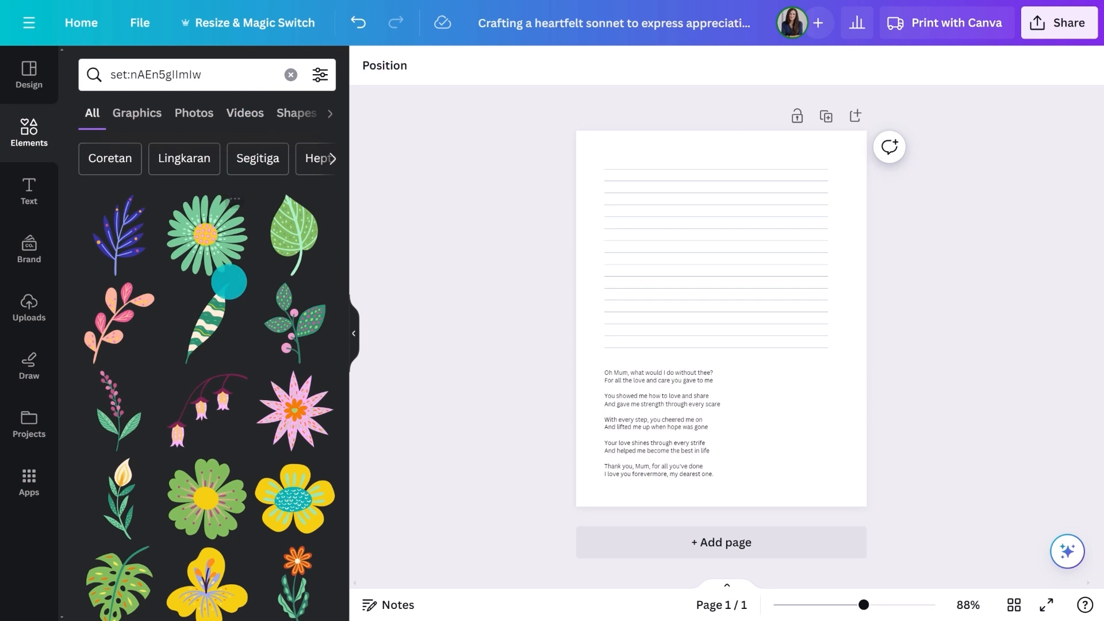
{"action": "scroll", "coordinate": [229, 281], "scroll_direction": "down", "scroll_amount": 10}
{"action": "scroll", "coordinate": [229, 281], "scroll_direction": "down", "scroll_amount": 5}
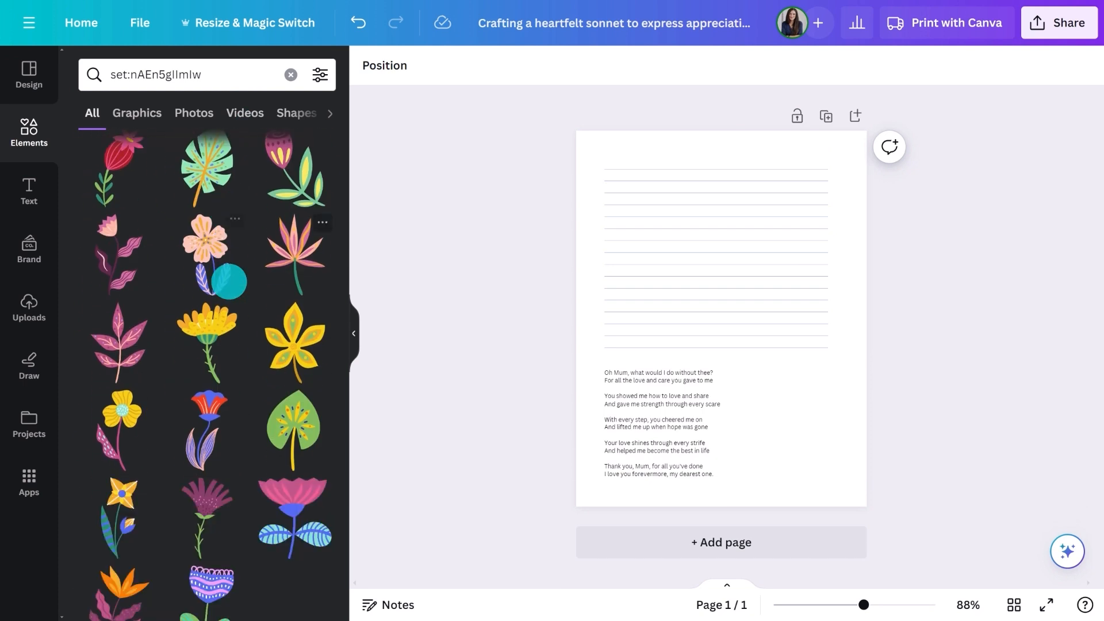
Add a second page and place yellow, pink, purple and orange flower graphics from the collection on it
{"action": "left_click", "coordinate": [851, 116]}
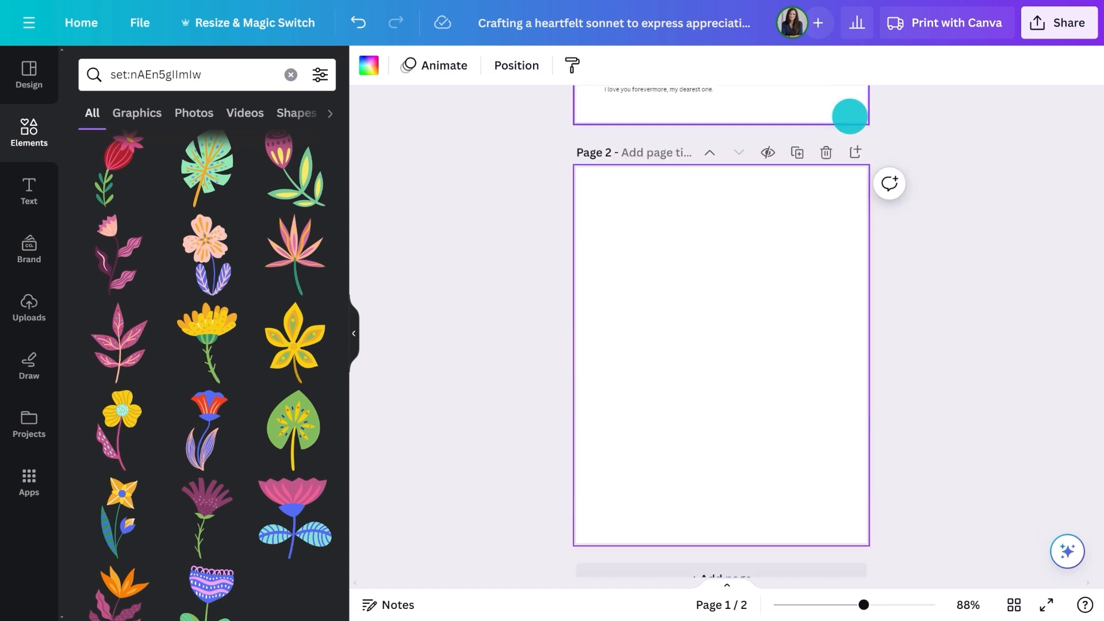
{"action": "left_click_drag", "start_coordinate": [212, 337], "coordinate": [679, 278]}
{"action": "left_click_drag", "start_coordinate": [134, 266], "coordinate": [645, 256]}
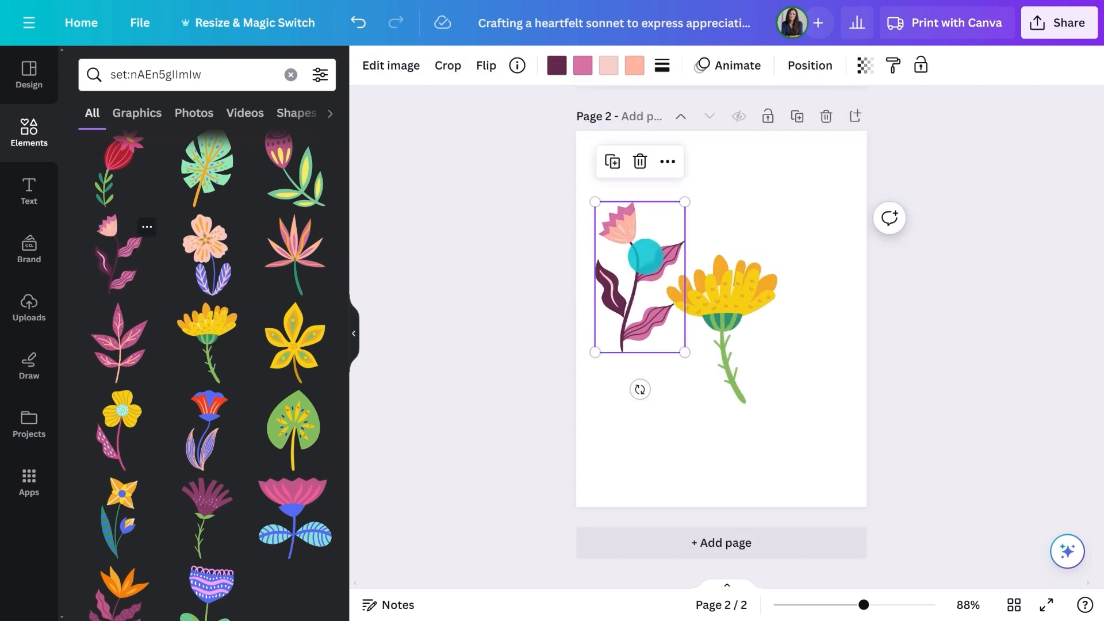
{"action": "scroll", "coordinate": [271, 209], "scroll_direction": "up", "scroll_amount": 2}
{"action": "left_click_drag", "start_coordinate": [294, 298], "coordinate": [786, 402]}
{"action": "scroll", "coordinate": [207, 345], "scroll_direction": "up", "scroll_amount": 3}
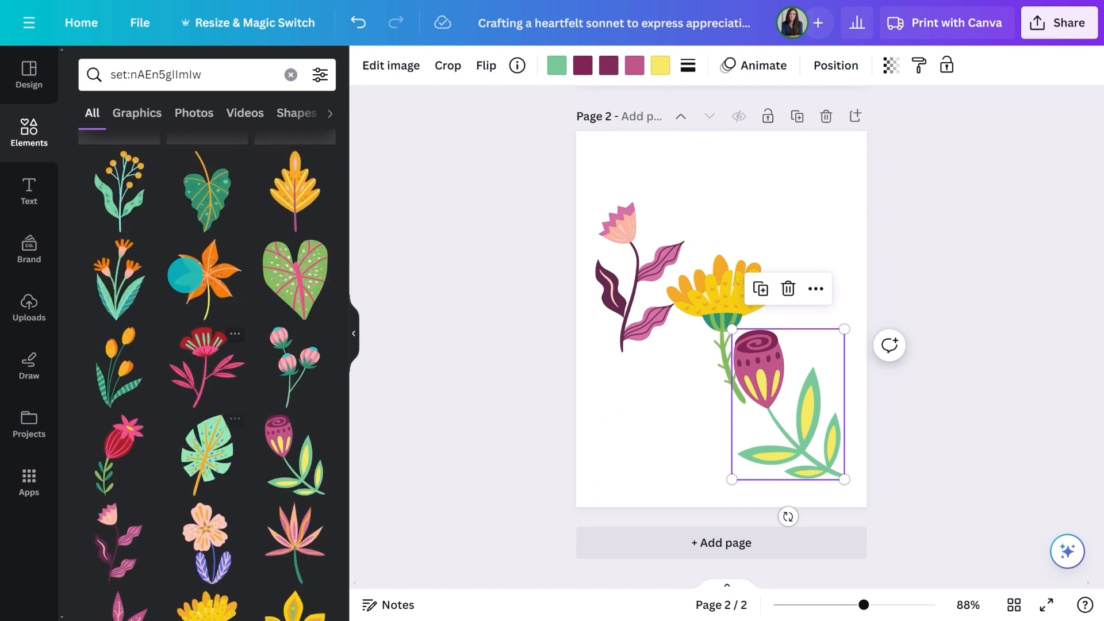
{"action": "left_click_drag", "start_coordinate": [119, 313], "coordinate": [419, 375]}
{"action": "left_click_drag", "start_coordinate": [420, 375], "coordinate": [661, 426]}
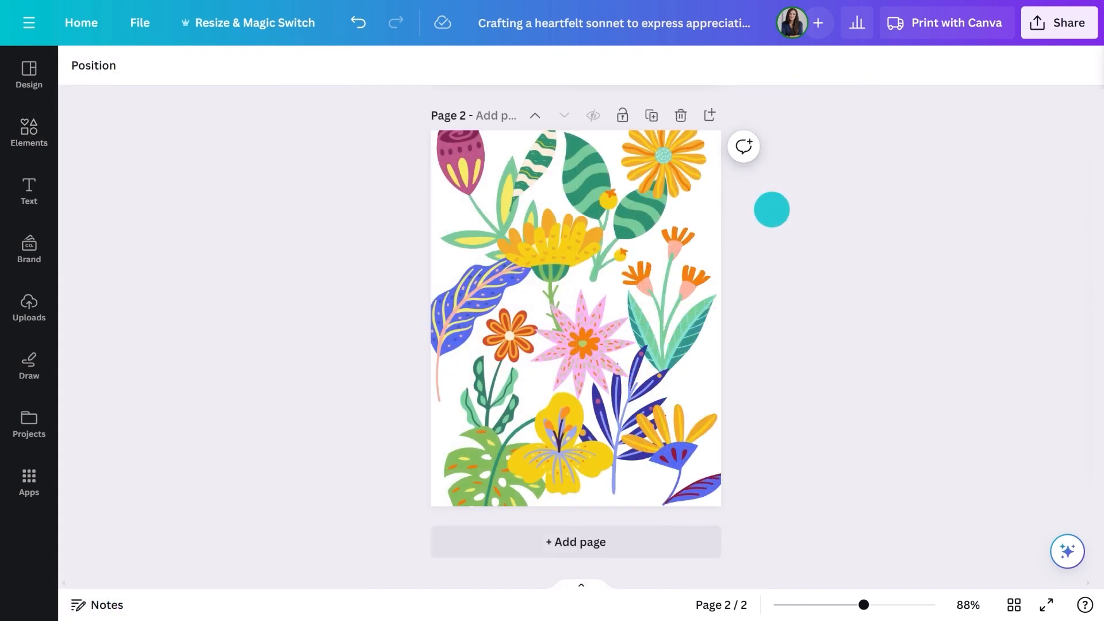
Set page 1's background to the solid light peach color #FFEDD5
{"action": "scroll", "coordinate": [771, 210], "scroll_direction": "up", "scroll_amount": 1}
{"action": "scroll", "coordinate": [772, 209], "scroll_direction": "up", "scroll_amount": 6}
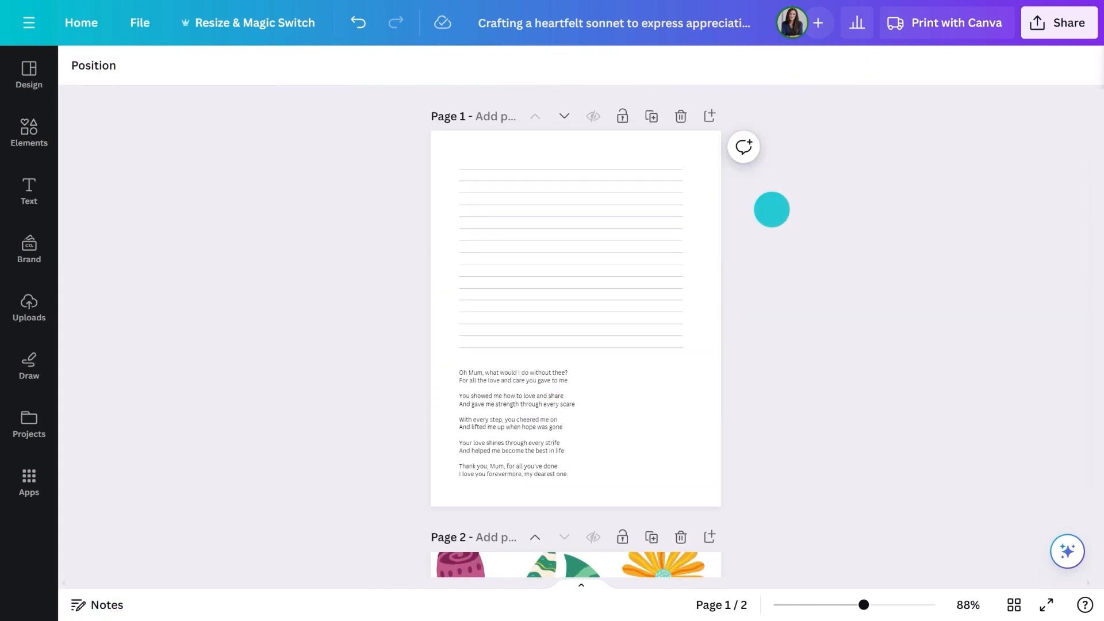
{"action": "left_click", "coordinate": [712, 207]}
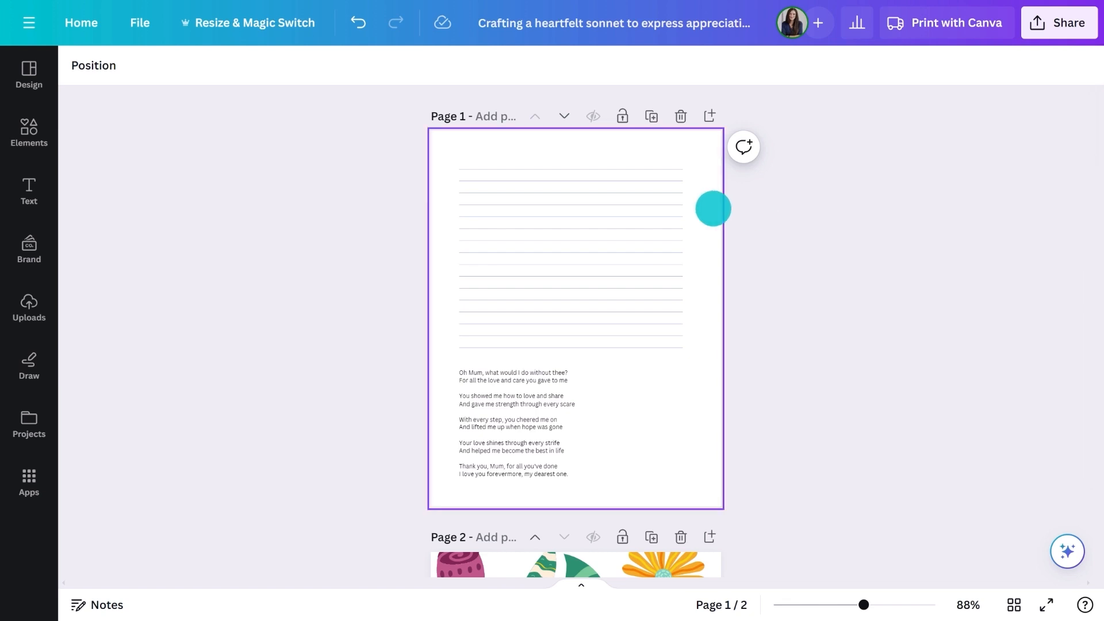
{"action": "left_click", "coordinate": [77, 65]}
{"action": "left_click", "coordinate": [92, 159]}
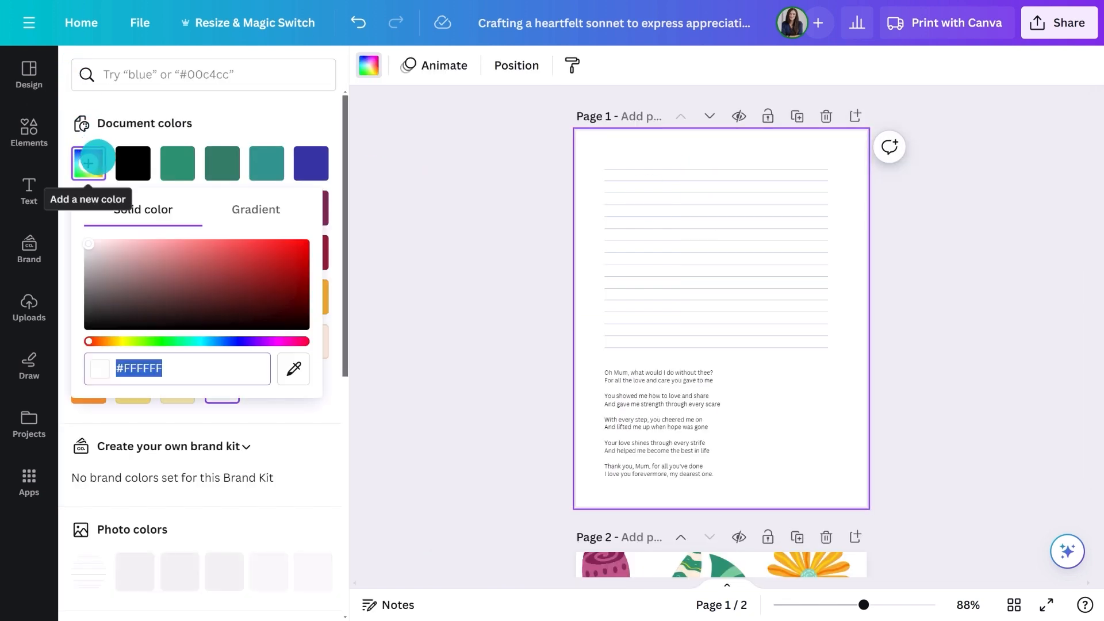
{"action": "left_click", "coordinate": [109, 340]}
{"action": "left_click", "coordinate": [115, 239]}
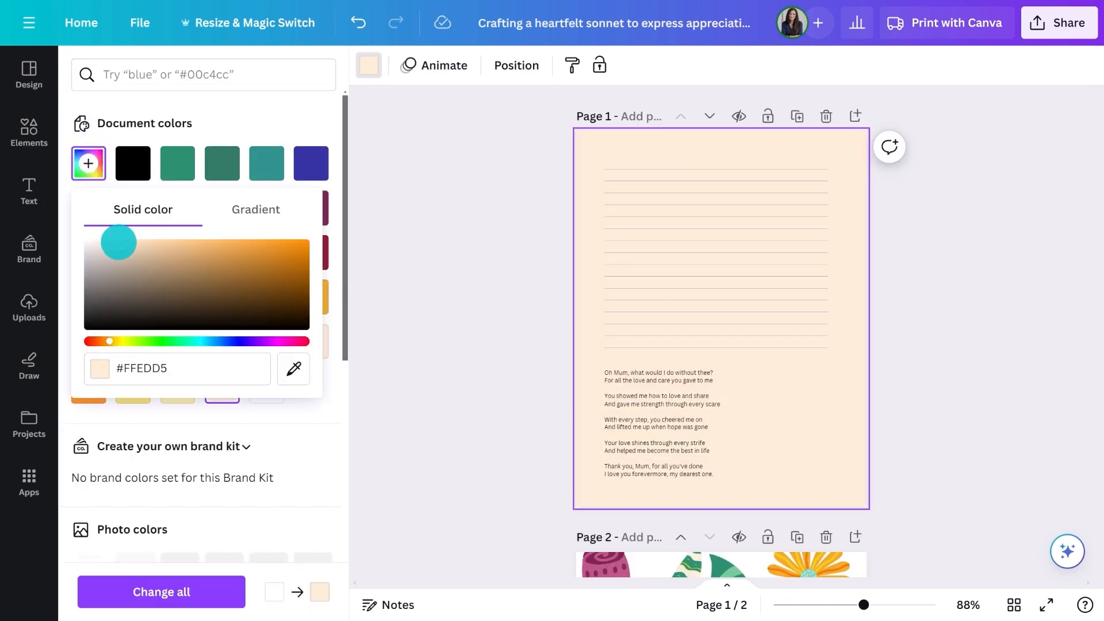
Narrow the ruled lines from both sides so they sit centered in the upper part of page 1
{"action": "left_click", "coordinate": [391, 300]}
{"action": "left_click", "coordinate": [529, 293]}
{"action": "left_click_drag", "start_coordinate": [682, 257], "coordinate": [611, 264]}
Add a rectangle to page 1 and fill it with white
{"action": "key", "text": "r"}
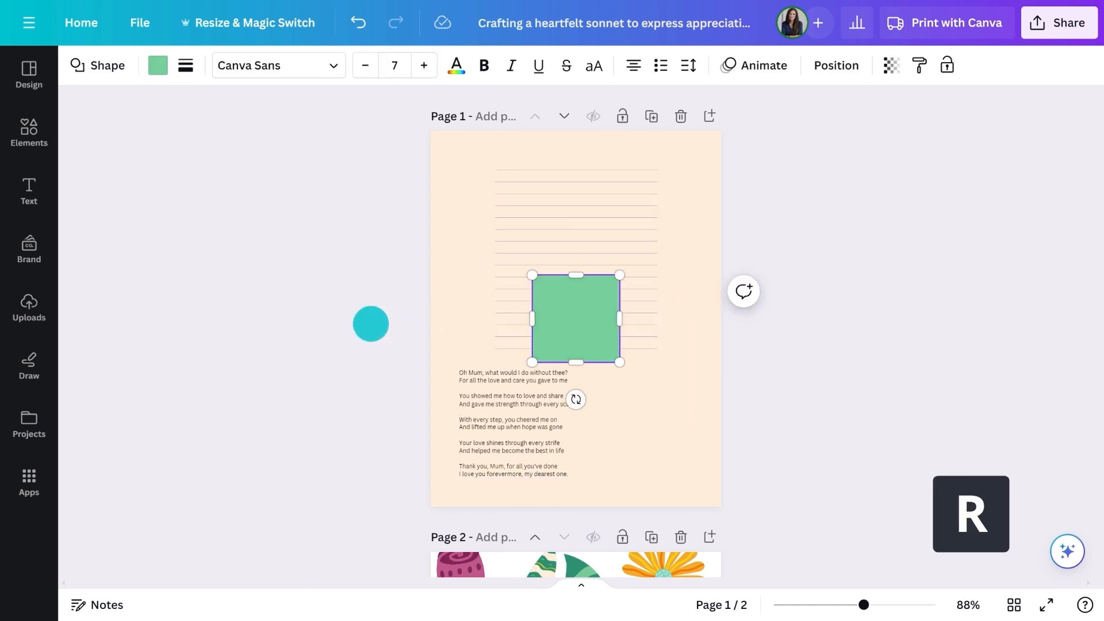
{"action": "left_click", "coordinate": [161, 68]}
{"action": "left_click", "coordinate": [319, 376]}
Stretch the white rectangle on all sides to surround the ruled lines and send it two layers backward
{"action": "left_click_drag", "start_coordinate": [678, 318], "coordinate": [481, 320]}
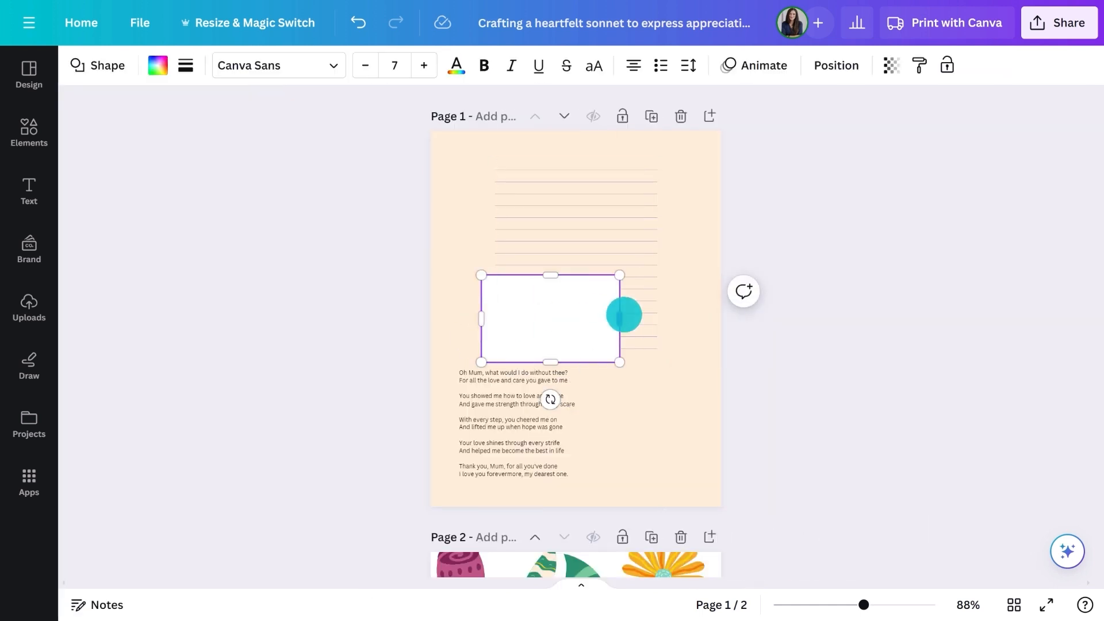
{"action": "left_click_drag", "start_coordinate": [619, 319], "coordinate": [676, 319]}
{"action": "left_click_drag", "start_coordinate": [584, 277], "coordinate": [564, 156]}
{"action": "left_click_drag", "start_coordinate": [578, 362], "coordinate": [562, 476]}
{"action": "key", "text": "ctrl+bracketleft"}
{"action": "key", "text": "ctrl+bracketleft"}
{"action": "left_click", "coordinate": [552, 449]}
{"action": "left_click_drag", "start_coordinate": [516, 513], "coordinate": [537, 510]}
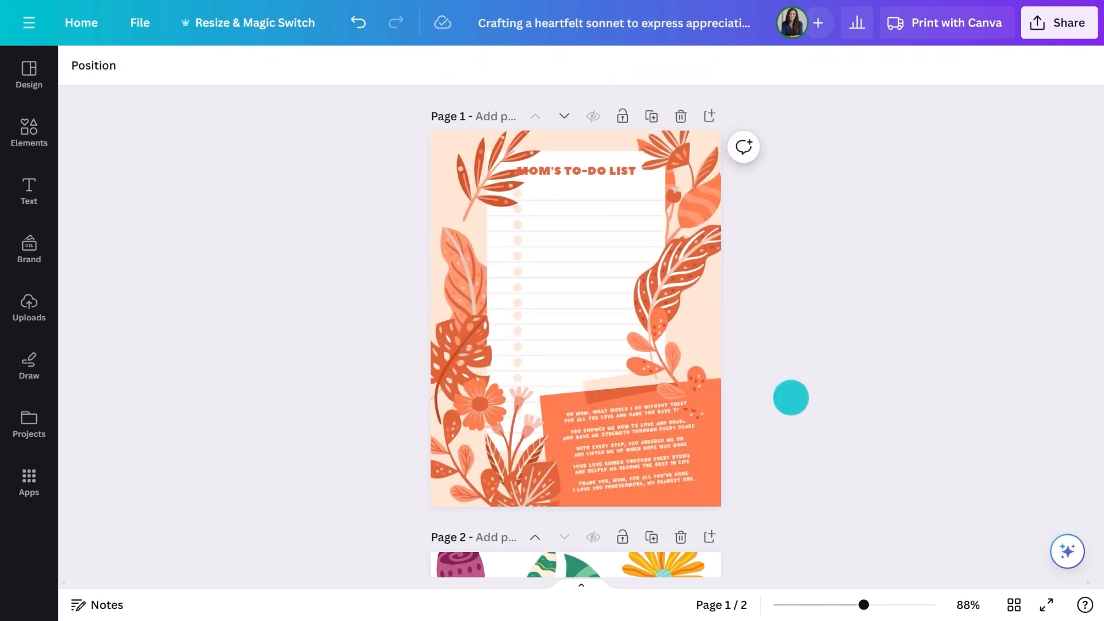
Shift the leaf graphics on both sides outward toward the page edges, clear of the to-do list and its title
{"action": "left_click_drag", "start_coordinate": [489, 204], "coordinate": [457, 198]}
{"action": "left_click_drag", "start_coordinate": [466, 268], "coordinate": [454, 229]}
{"action": "left_click", "coordinate": [687, 276]}
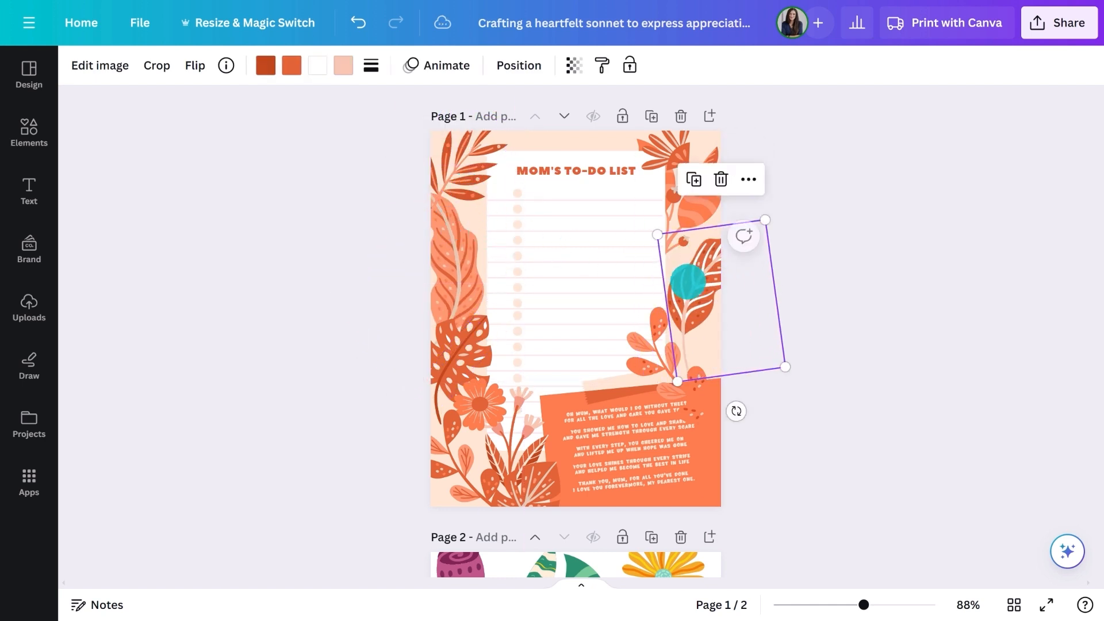
{"action": "left_click_drag", "start_coordinate": [685, 278], "coordinate": [692, 370]}
Move the column of bullet circles slightly left to the start of the ruled lines
{"action": "left_click", "coordinate": [515, 246]}
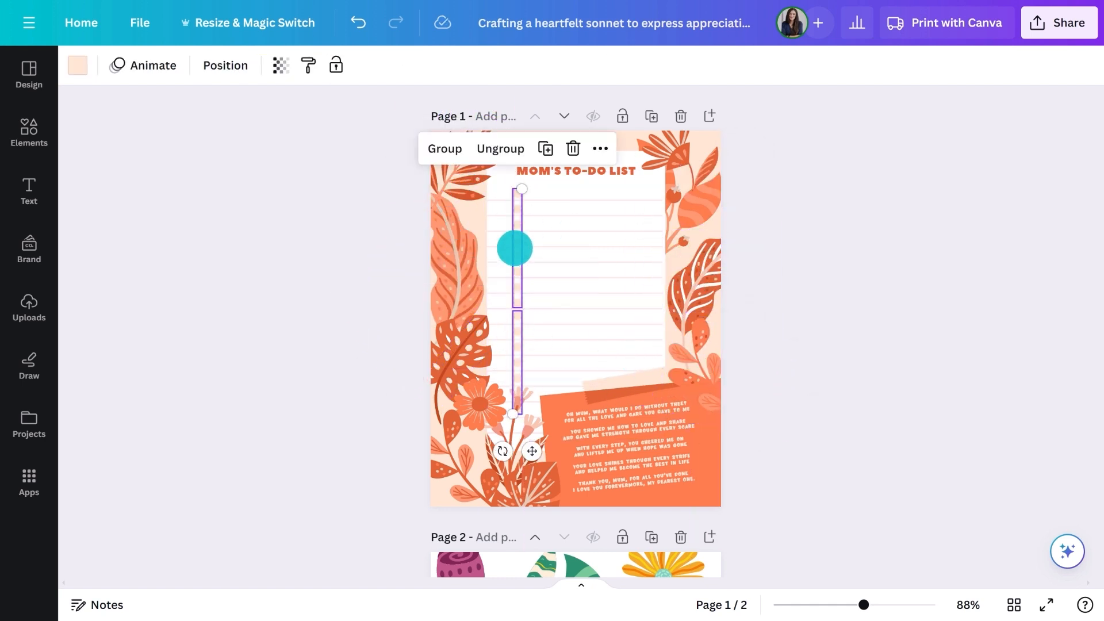
{"action": "left_click_drag", "start_coordinate": [515, 246], "coordinate": [500, 249]}
{"action": "left_click", "coordinate": [320, 324]}
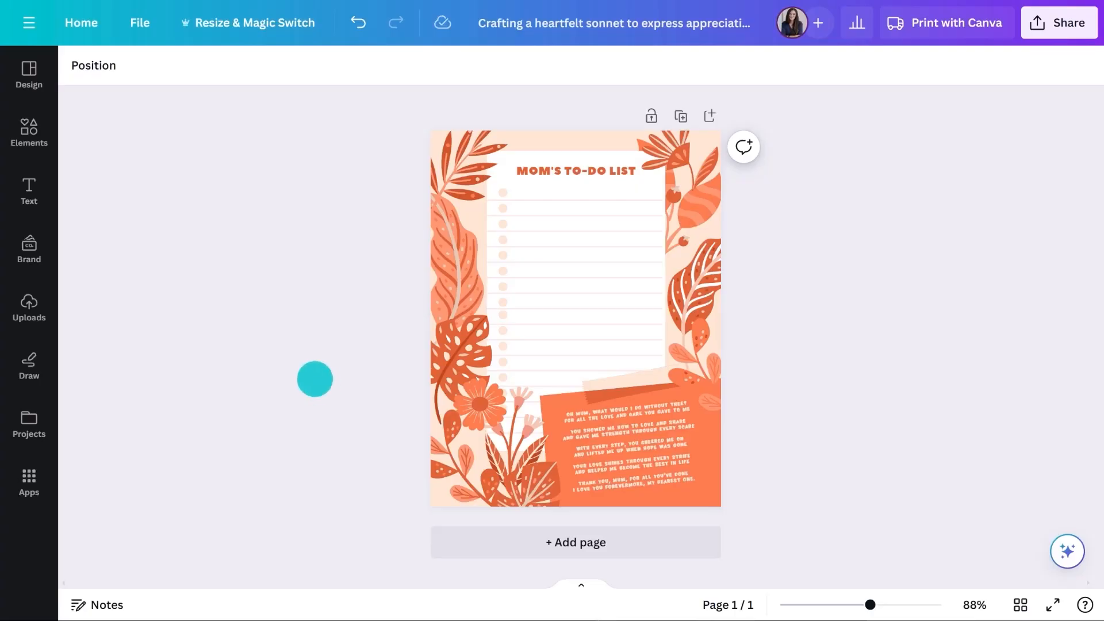
Browse the element collections and open the "Cute Colorful and Fun Freeform" collection
{"action": "left_click", "coordinate": [36, 136]}
{"action": "scroll", "coordinate": [259, 480], "scroll_direction": "down", "scroll_amount": 3}
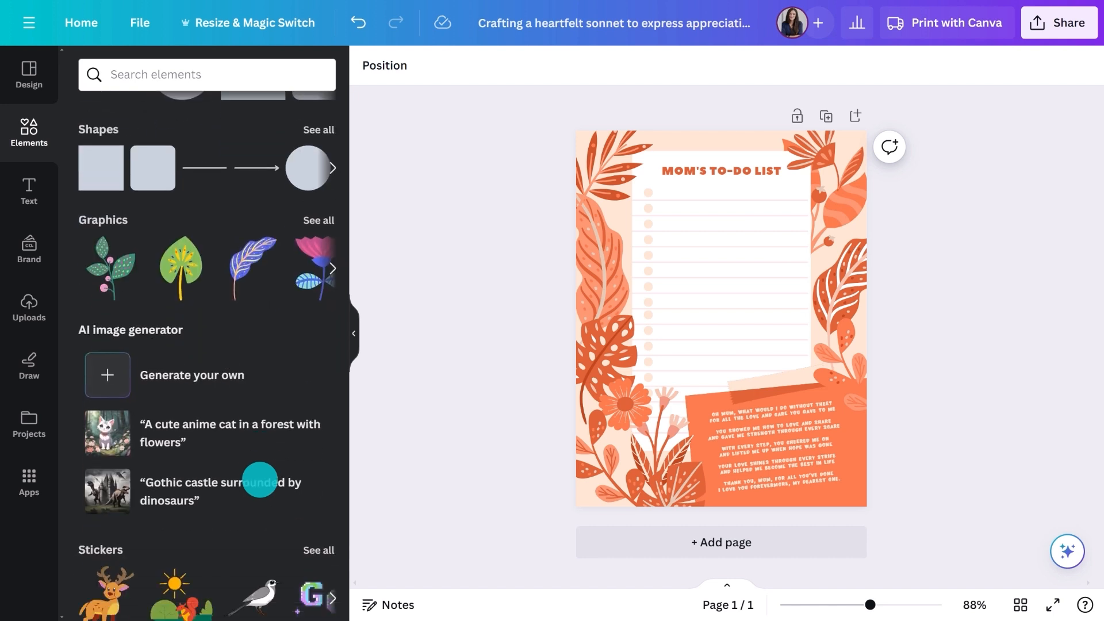
{"action": "scroll", "coordinate": [260, 482], "scroll_direction": "down", "scroll_amount": 4}
{"action": "scroll", "coordinate": [259, 481], "scroll_direction": "down", "scroll_amount": 6}
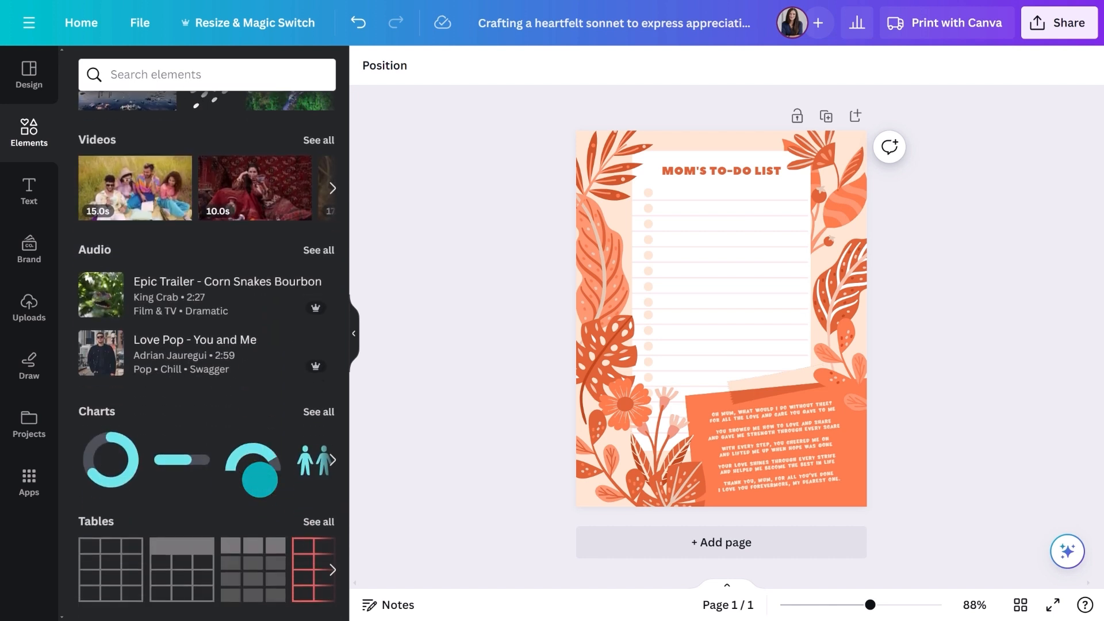
{"action": "scroll", "coordinate": [260, 479], "scroll_direction": "down", "scroll_amount": 8}
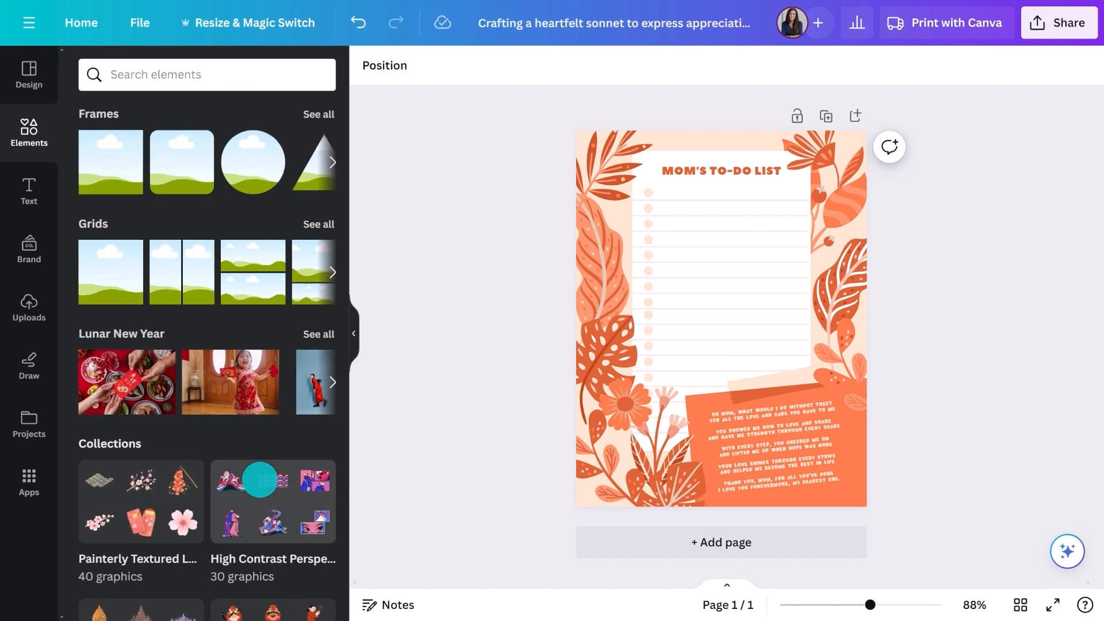
{"action": "scroll", "coordinate": [259, 479], "scroll_direction": "down", "scroll_amount": 7}
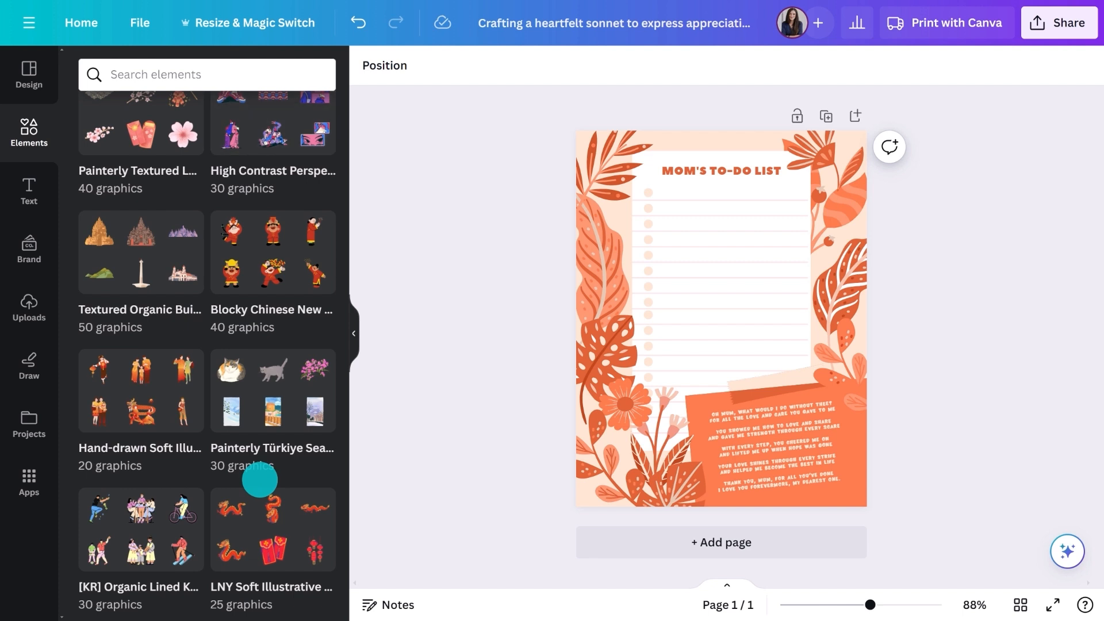
{"action": "scroll", "coordinate": [259, 480], "scroll_direction": "down", "scroll_amount": 6}
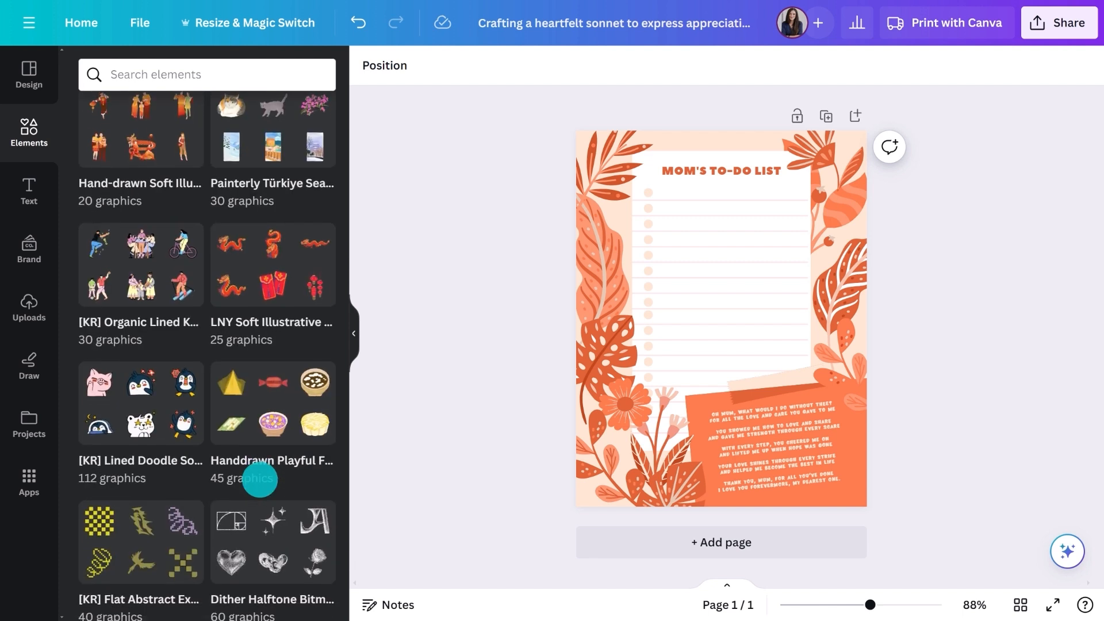
{"action": "scroll", "coordinate": [260, 480], "scroll_direction": "down", "scroll_amount": 8}
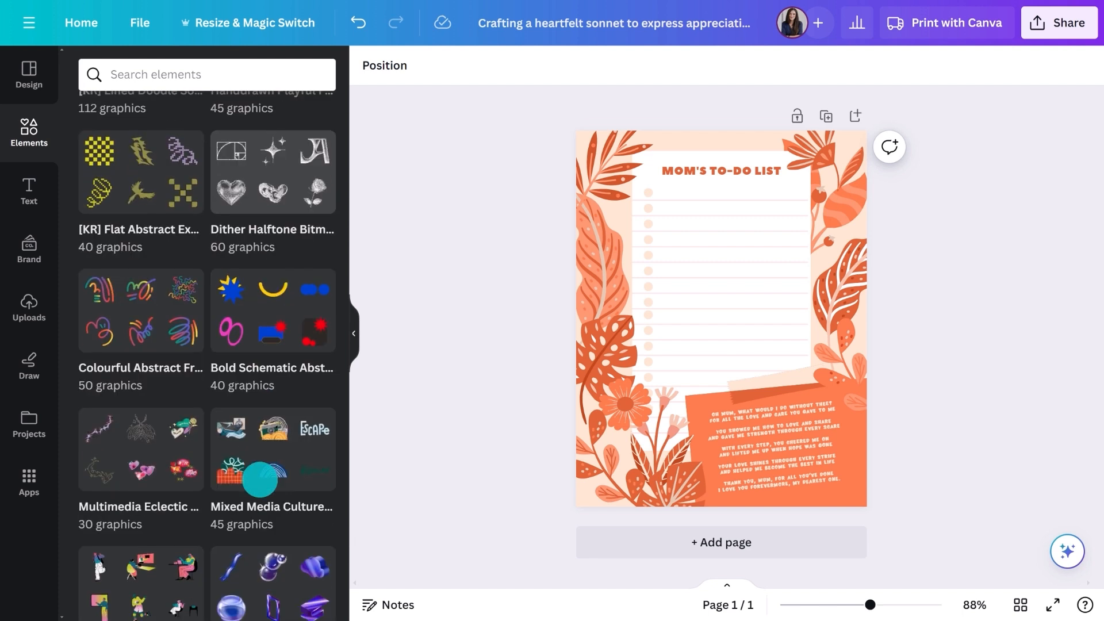
{"action": "scroll", "coordinate": [259, 479], "scroll_direction": "down", "scroll_amount": 13}
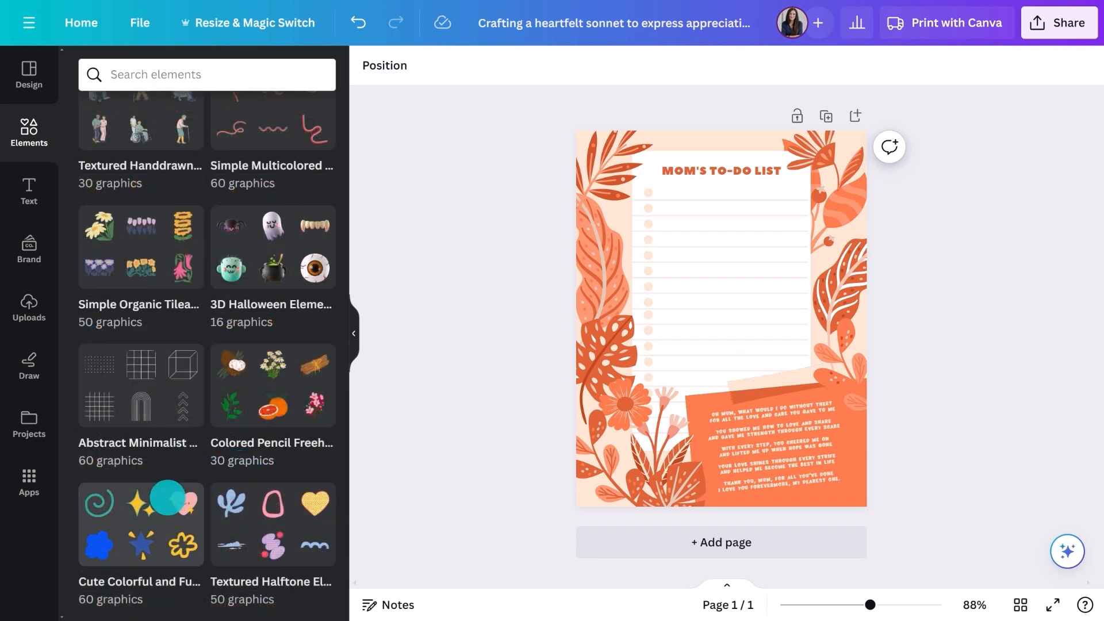
{"action": "left_click", "coordinate": [167, 497]}
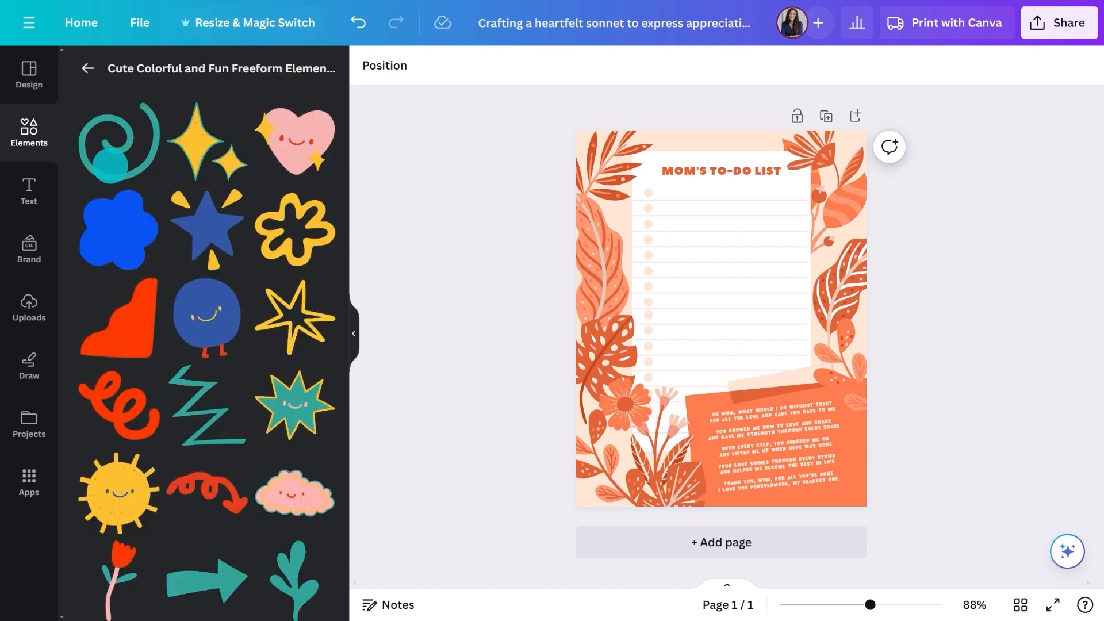
View the full element collection that the teal twirl belongs to and look through all its graphics
{"action": "left_click", "coordinate": [145, 112]}
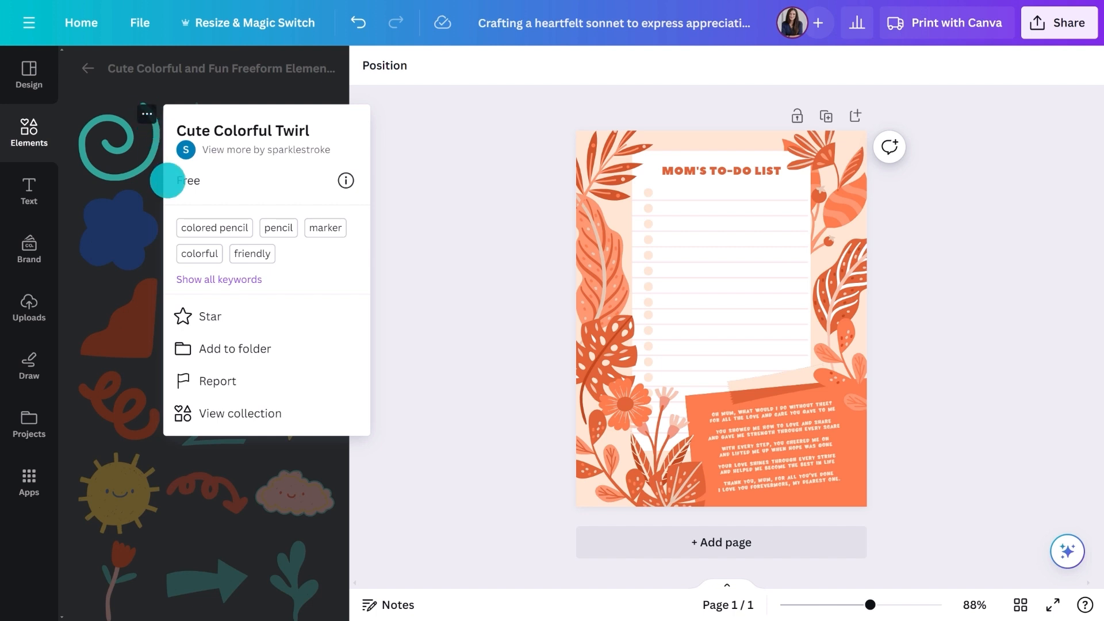
{"action": "left_click", "coordinate": [242, 418]}
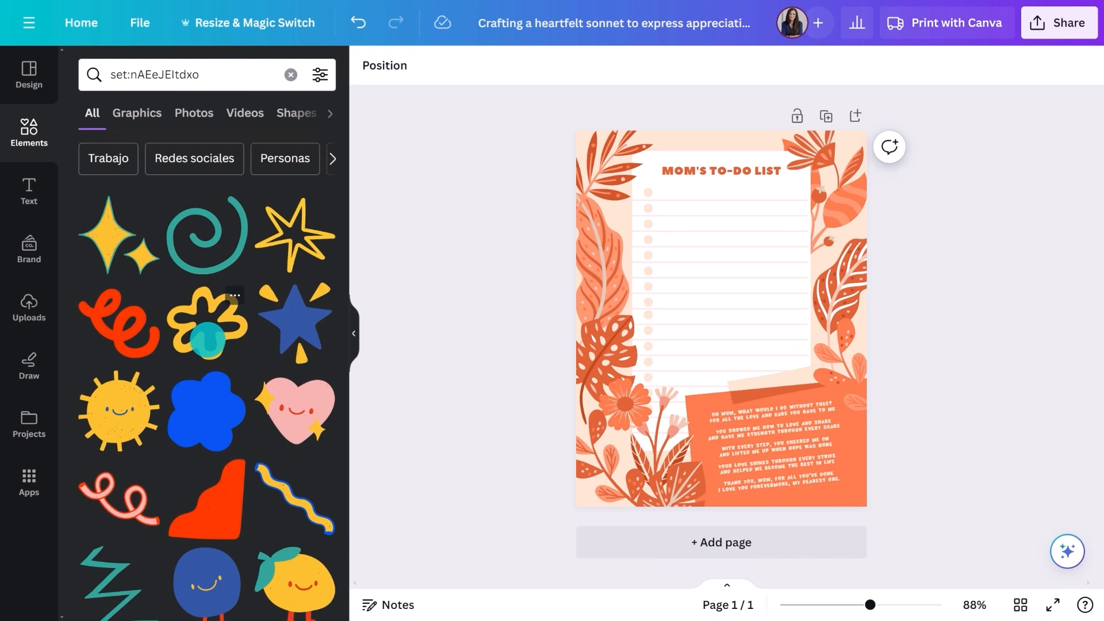
{"action": "scroll", "coordinate": [207, 322], "scroll_direction": "down", "scroll_amount": 15}
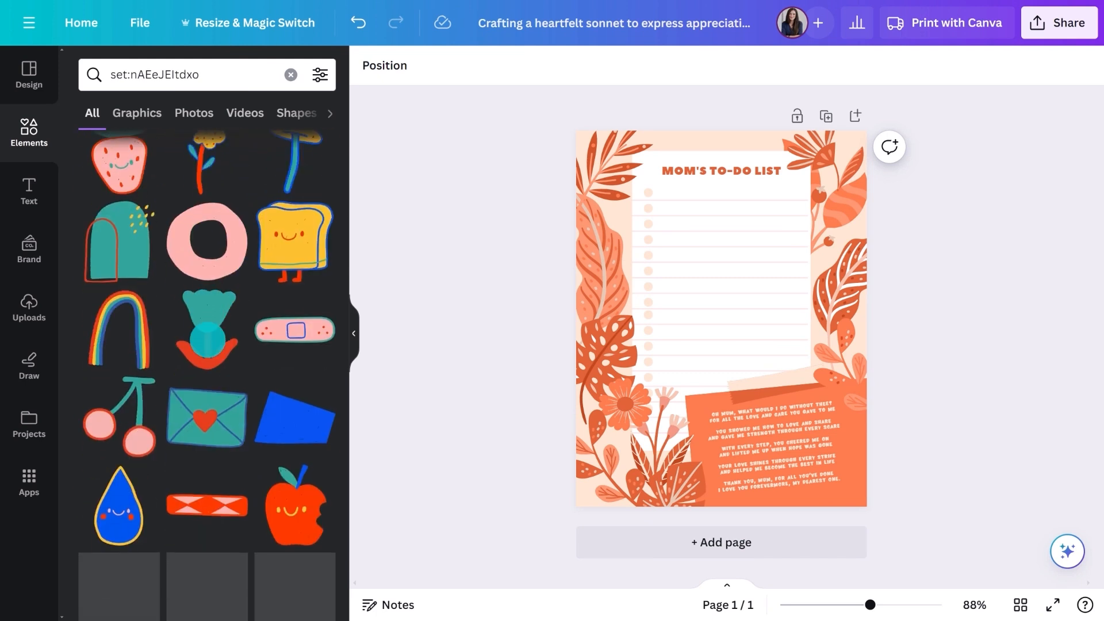
{"action": "scroll", "coordinate": [207, 321], "scroll_direction": "down", "scroll_amount": 10}
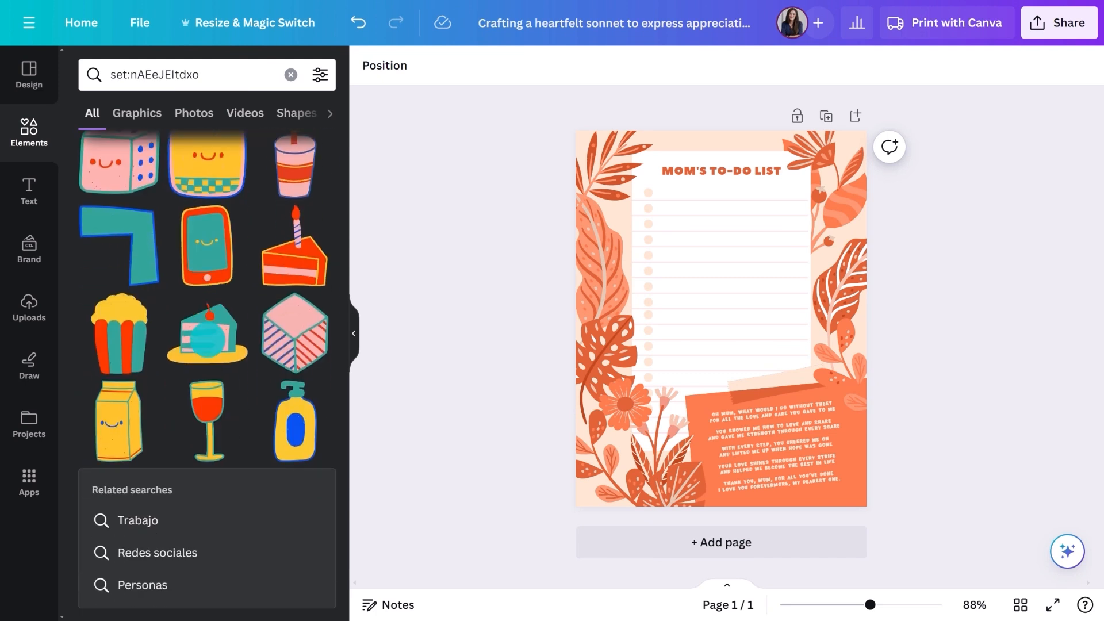
{"action": "scroll", "coordinate": [207, 339], "scroll_direction": "up", "scroll_amount": 2}
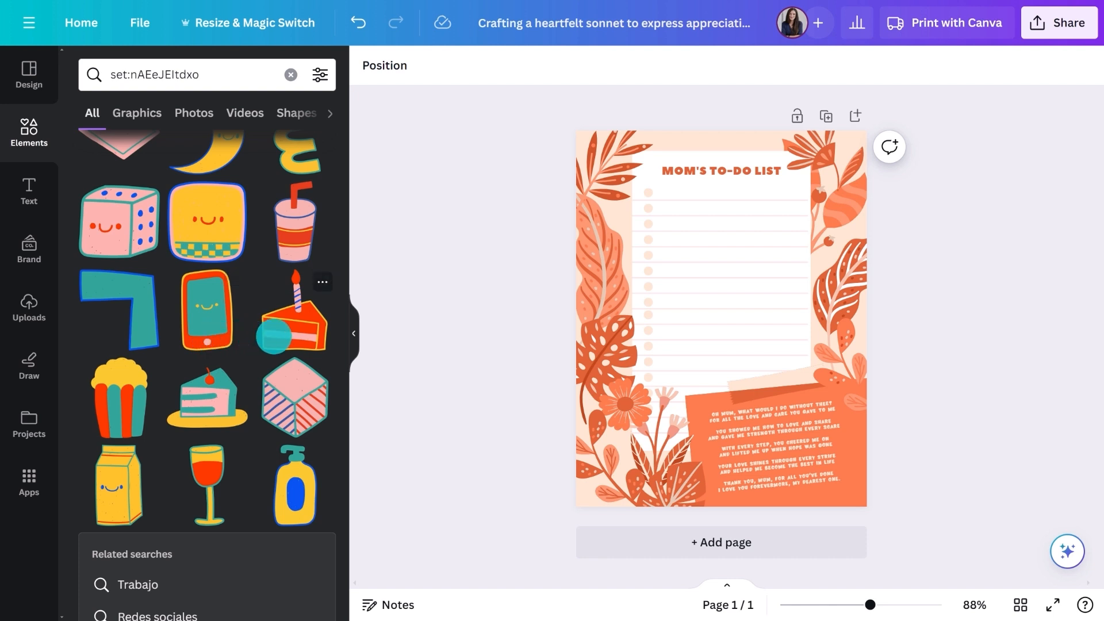
{"action": "left_click", "coordinate": [350, 332]}
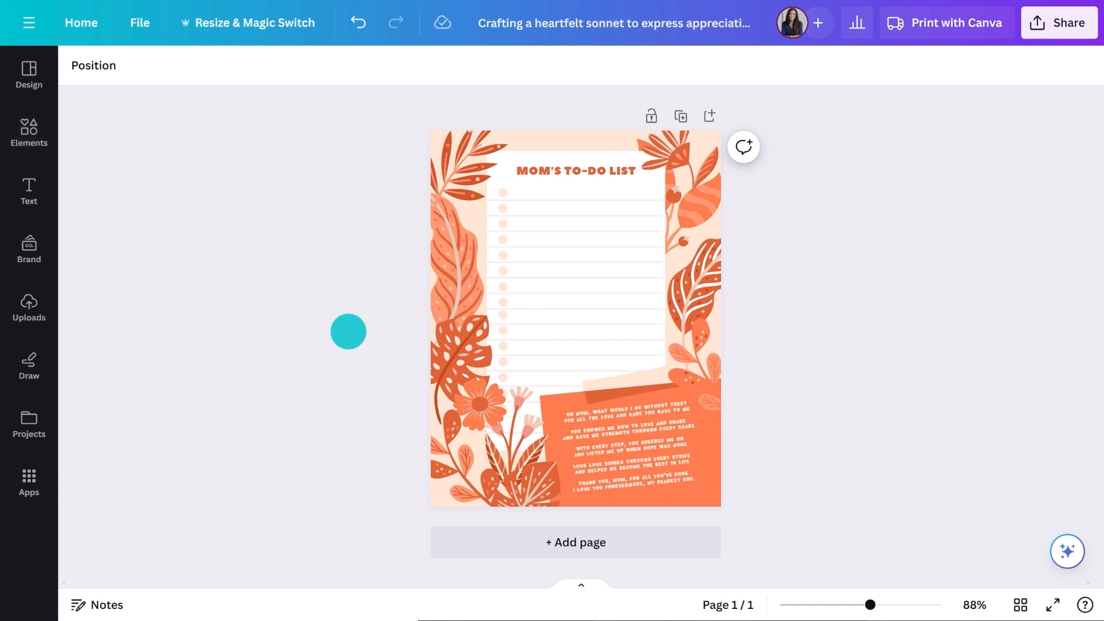
Create a new Double-Sided A3 Portrait poster design
{"action": "left_click", "coordinate": [135, 23]}
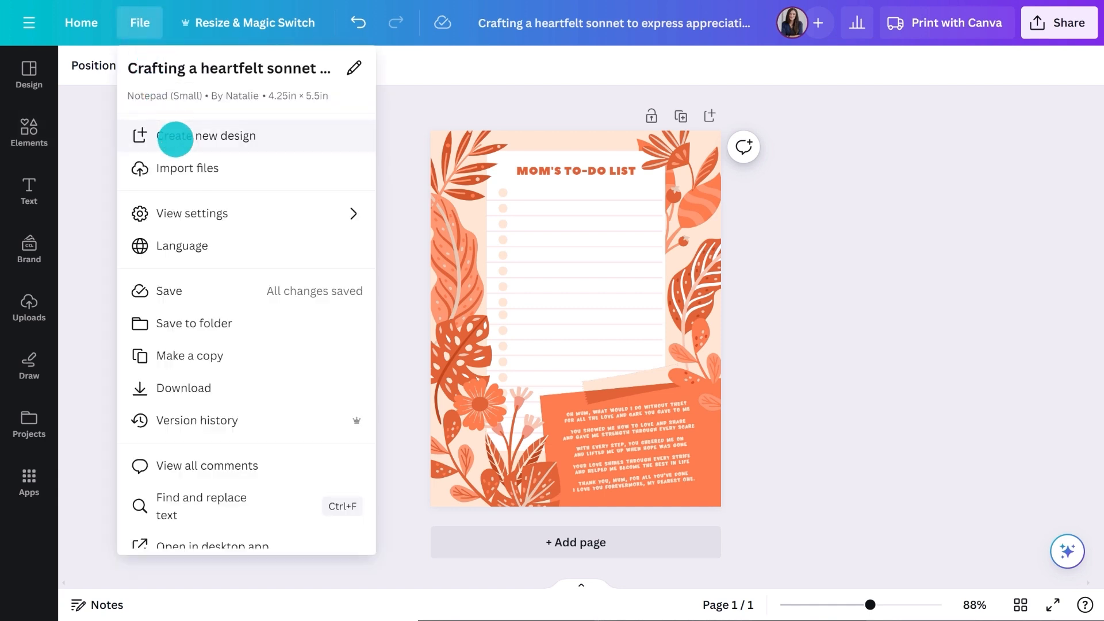
{"action": "left_click", "coordinate": [175, 140]}
{"action": "type", "text": "poster"}
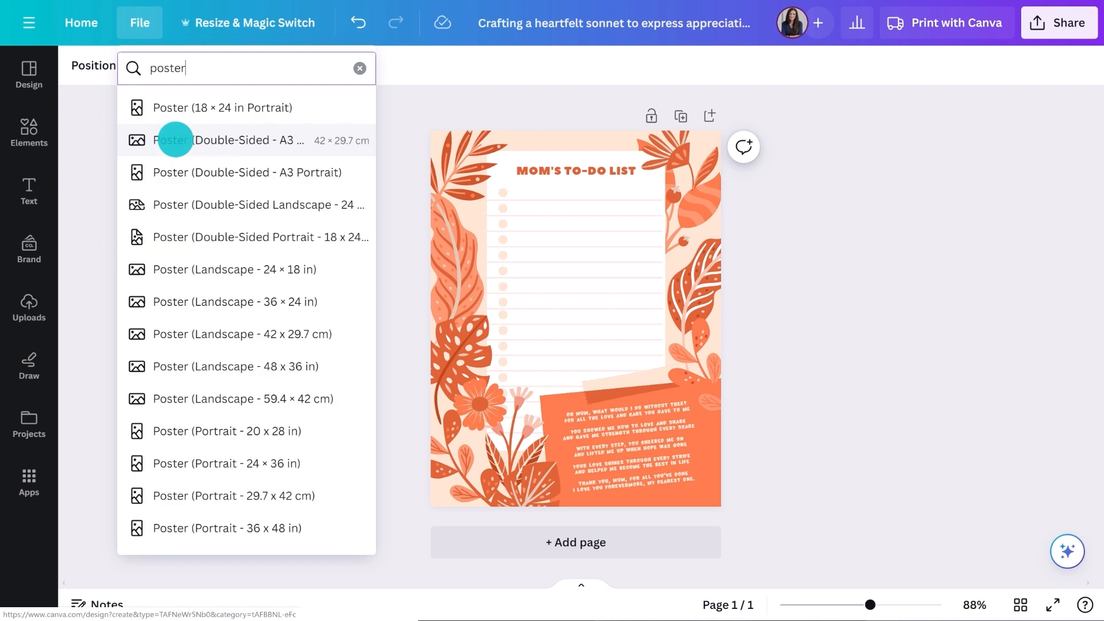
{"action": "left_click", "coordinate": [191, 172]}
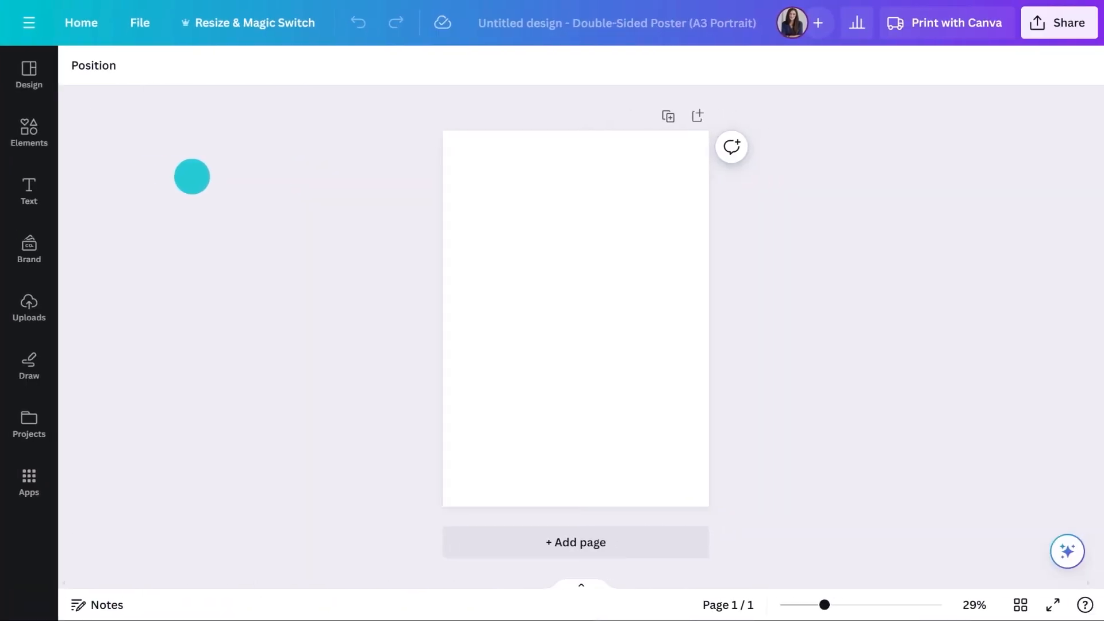
Generate an acrostic poem with Magic Write for a gorgeous new baby, giving the baby's first name in the prompt
{"action": "left_click", "coordinate": [1066, 551]}
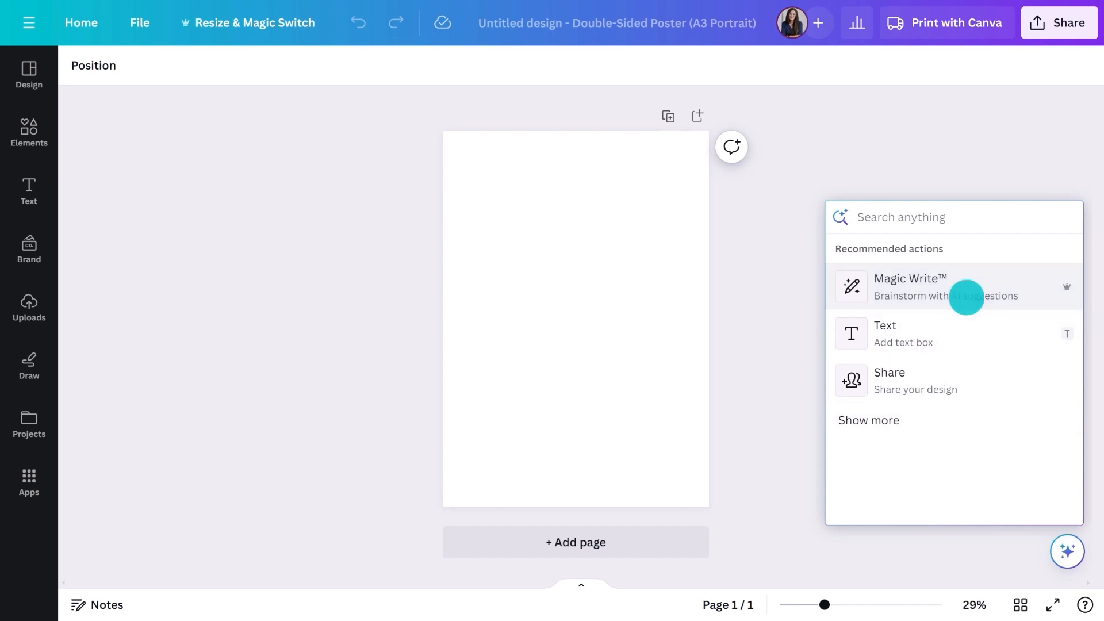
{"action": "left_click", "coordinate": [967, 297]}
{"action": "type", "text": "Wri"}
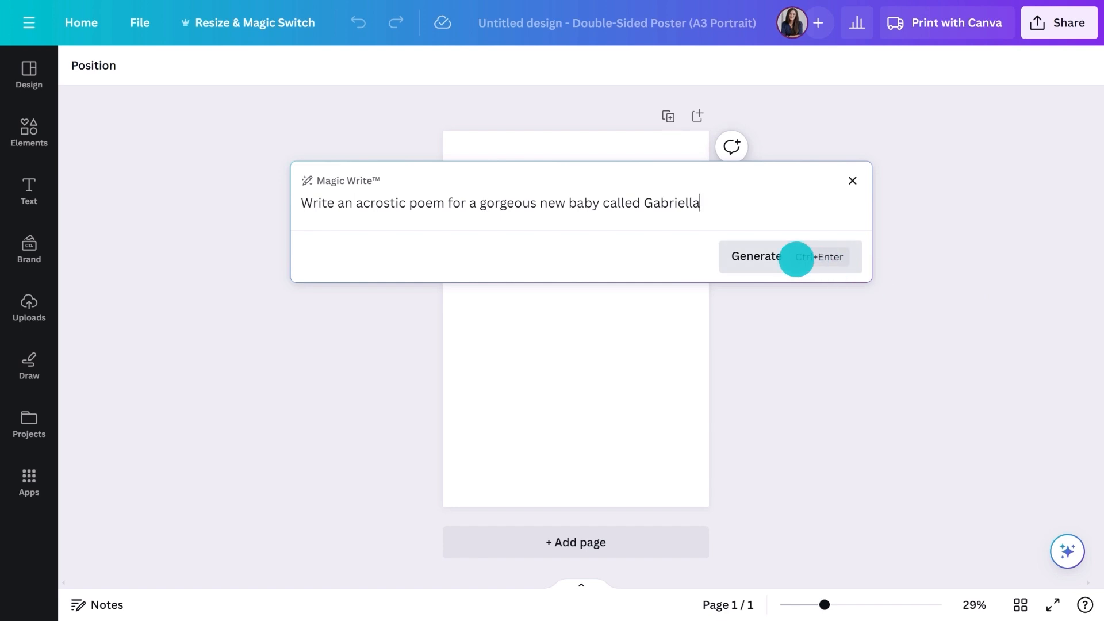
{"action": "left_click", "coordinate": [796, 258]}
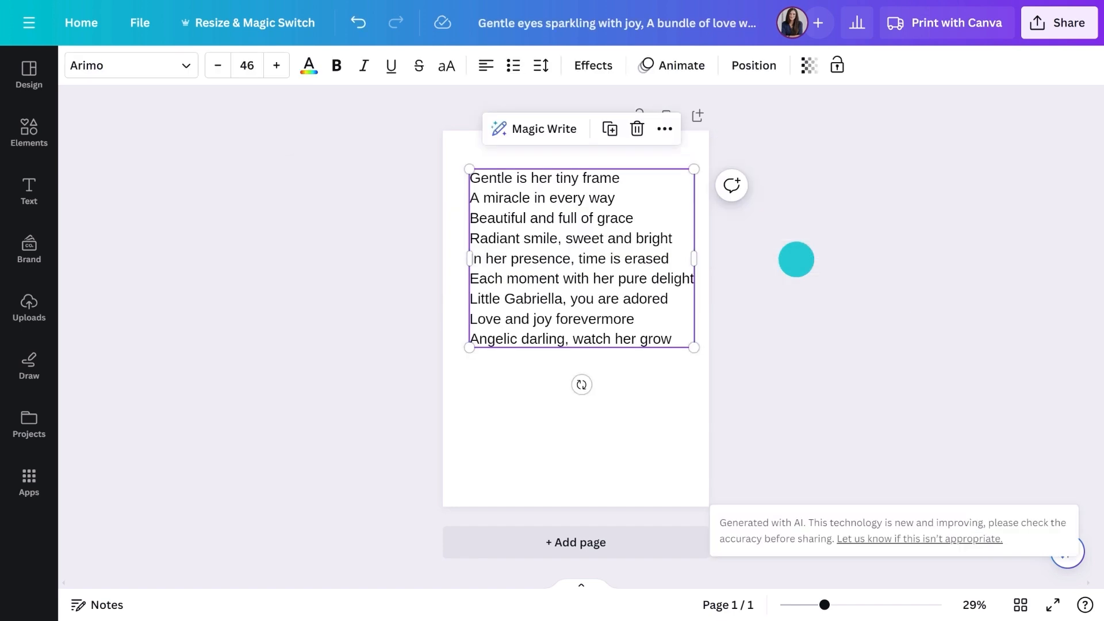
{"action": "left_click", "coordinate": [795, 259]}
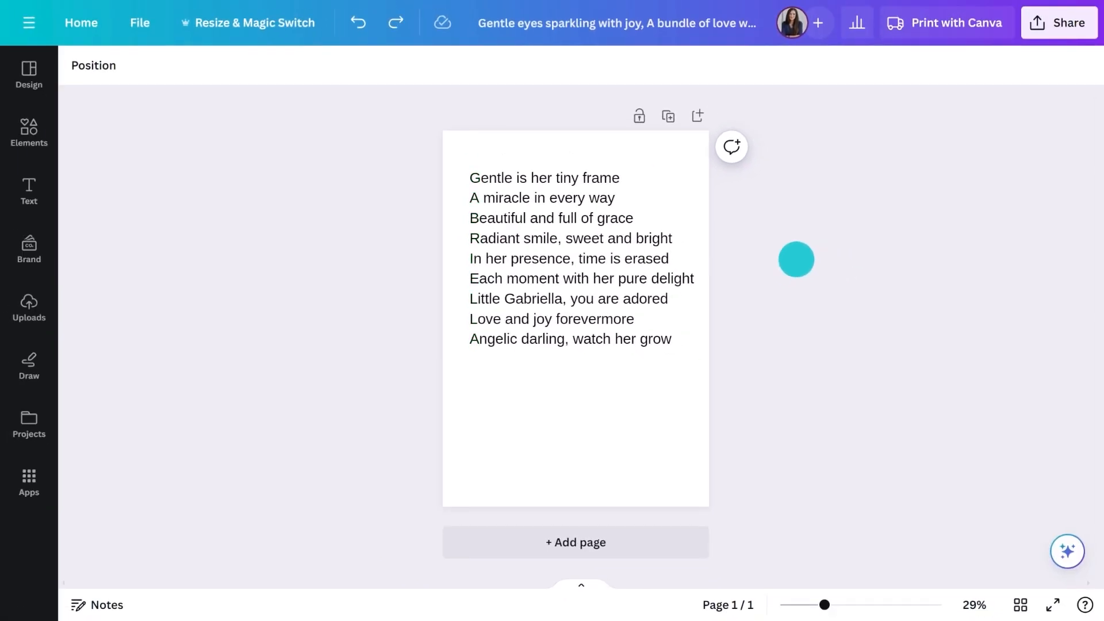
Replace the poem's last line with "A gift in every way"
{"action": "left_click", "coordinate": [475, 341]}
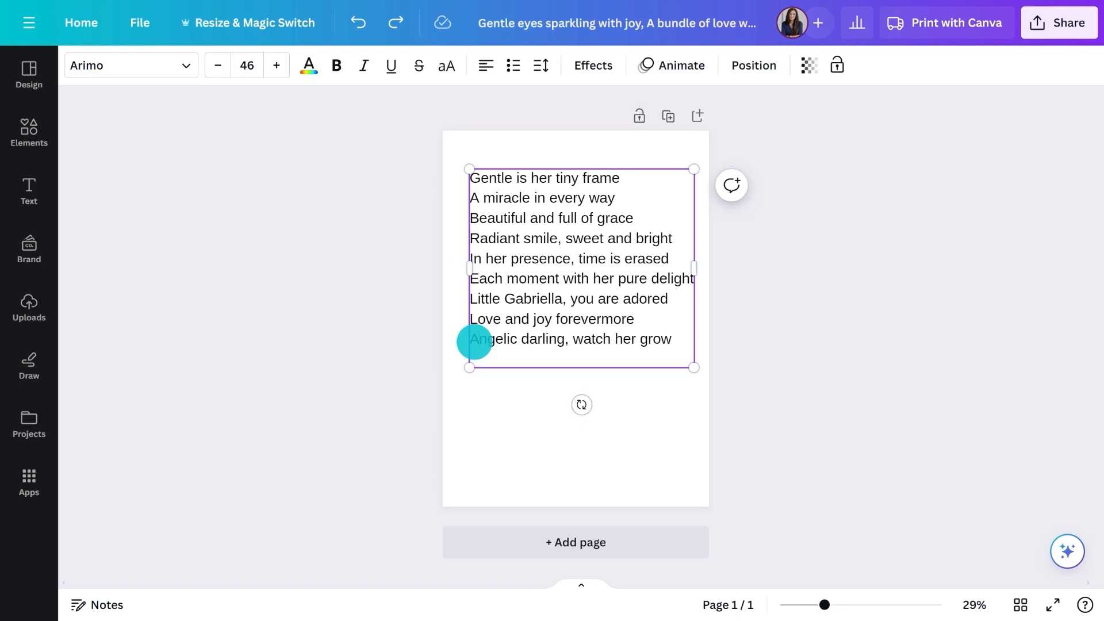
{"action": "left_click_drag", "start_coordinate": [474, 341], "coordinate": [672, 343]}
{"action": "key", "text": "Delete"}
{"action": "type", "text": "gift in every way"}
Reduce the whole poem's font size to 25 and move it to the lower right corner of the poster
{"action": "key", "text": "ctrl+a"}
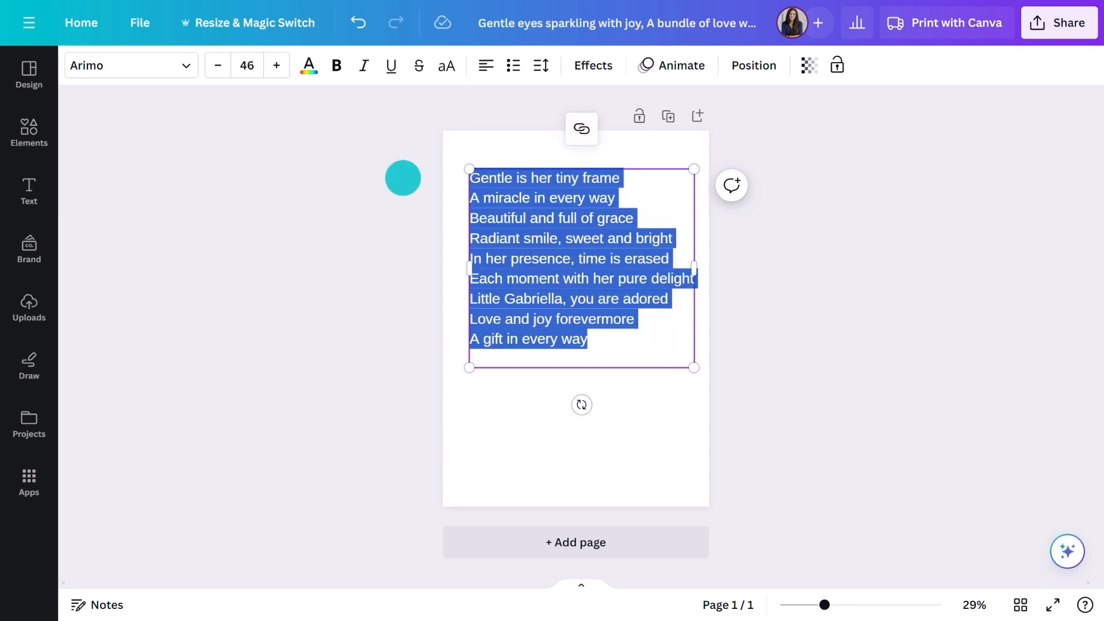
{"action": "left_click", "coordinate": [224, 65]}
{"action": "left_click", "coordinate": [224, 65]}
{"action": "left_click", "coordinate": [225, 65]}
{"action": "left_click_drag", "start_coordinate": [551, 235], "coordinate": [635, 427]}
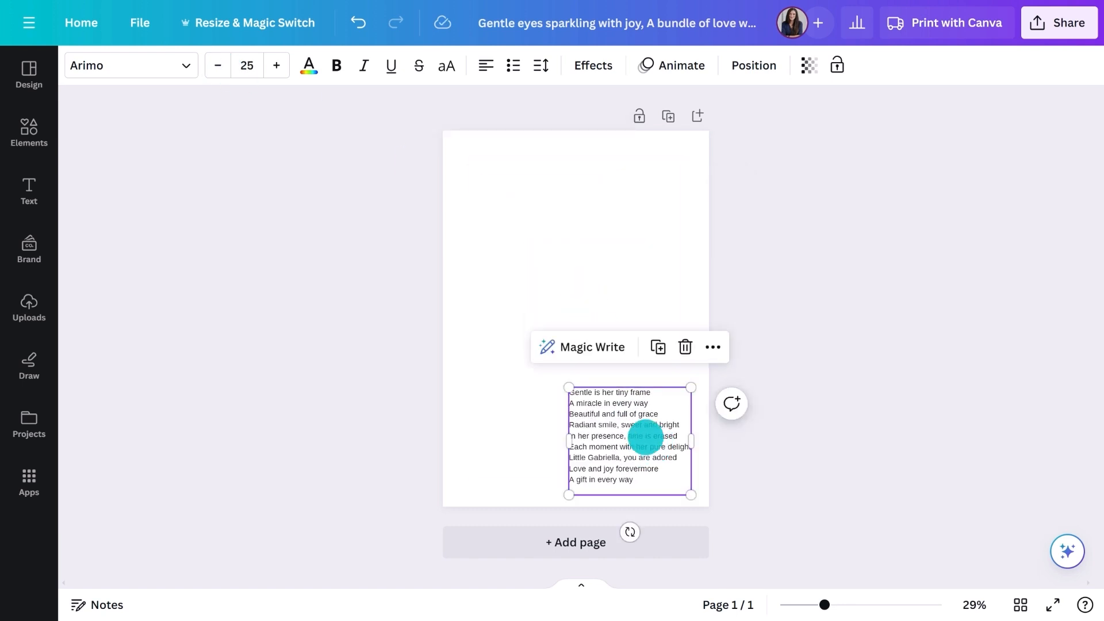
Change the poem's font to Poppins
{"action": "left_click", "coordinate": [179, 73]}
{"action": "left_click", "coordinate": [216, 115]}
{"action": "type", "text": "p"}
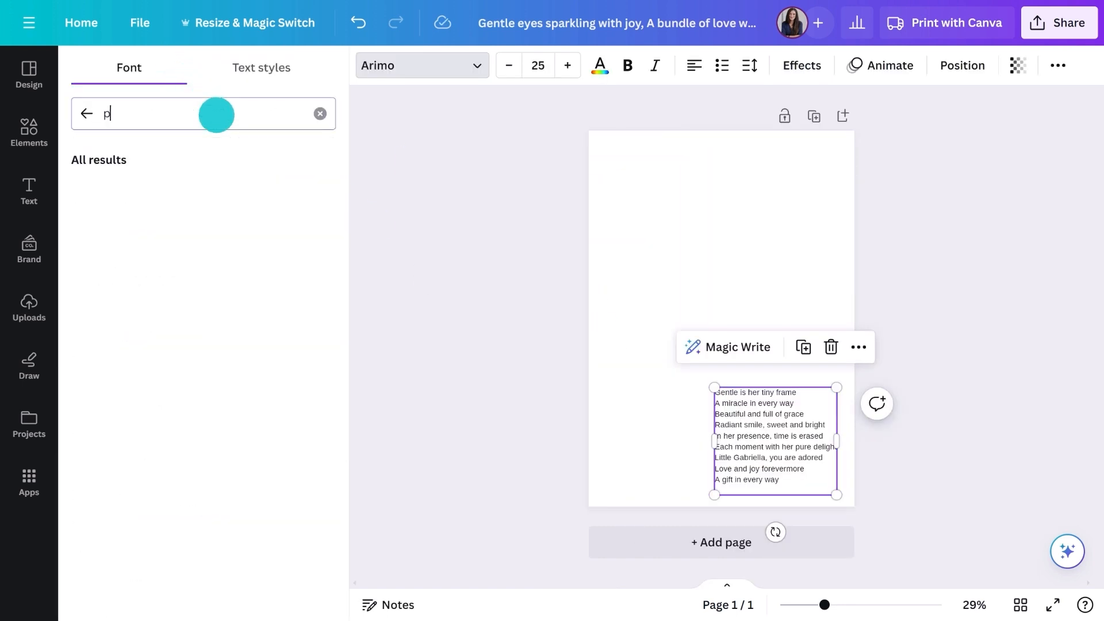
{"action": "left_click", "coordinate": [181, 190]}
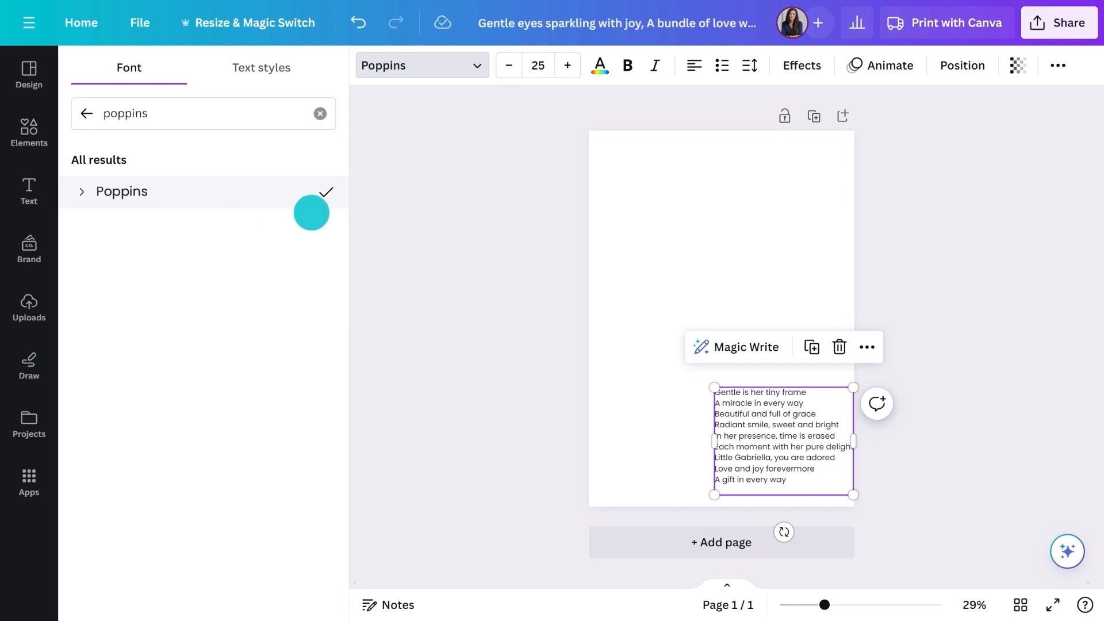
{"action": "left_click", "coordinate": [401, 226]}
Color the poem text with a custom blue, #4372AF
{"action": "left_click", "coordinate": [311, 67]}
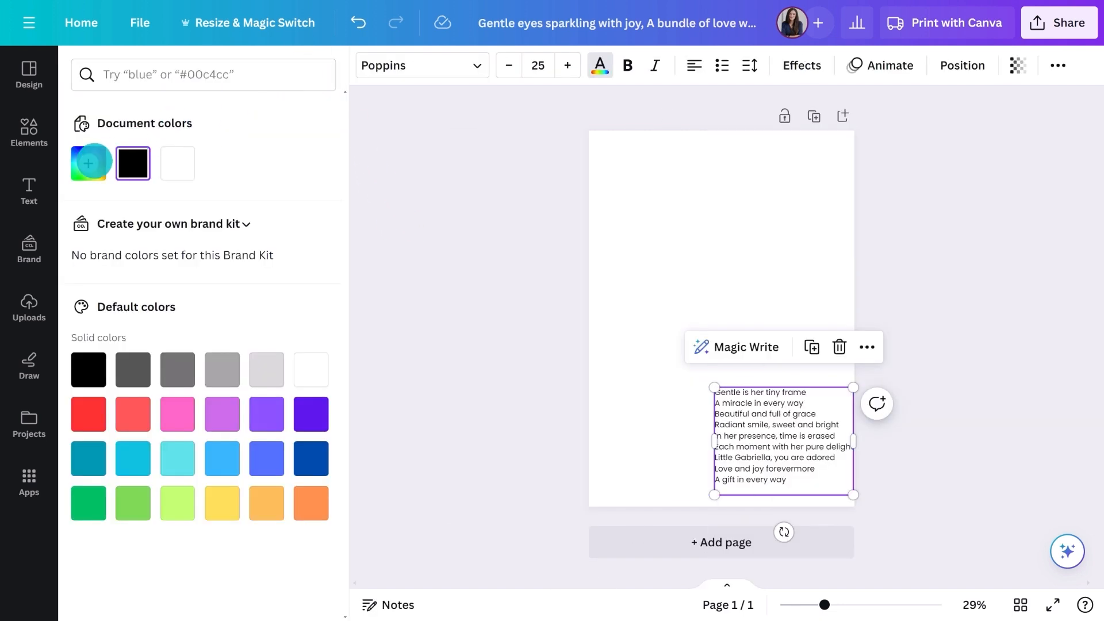
{"action": "left_click", "coordinate": [89, 164]}
{"action": "left_click", "coordinate": [215, 303]}
{"action": "left_click", "coordinate": [222, 232]}
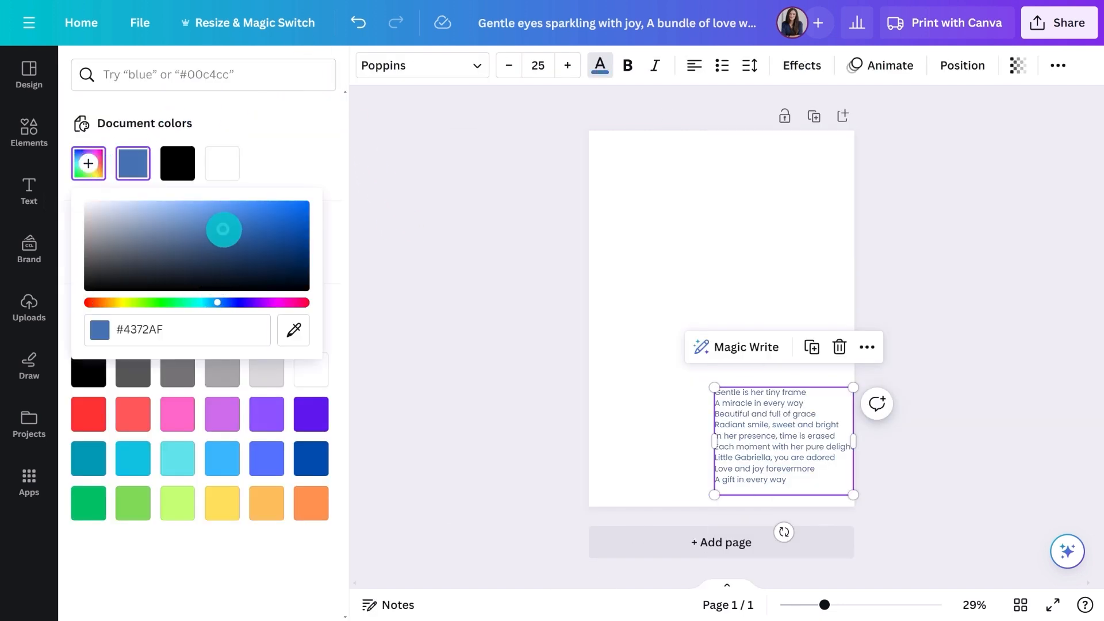
{"action": "left_click", "coordinate": [396, 276]}
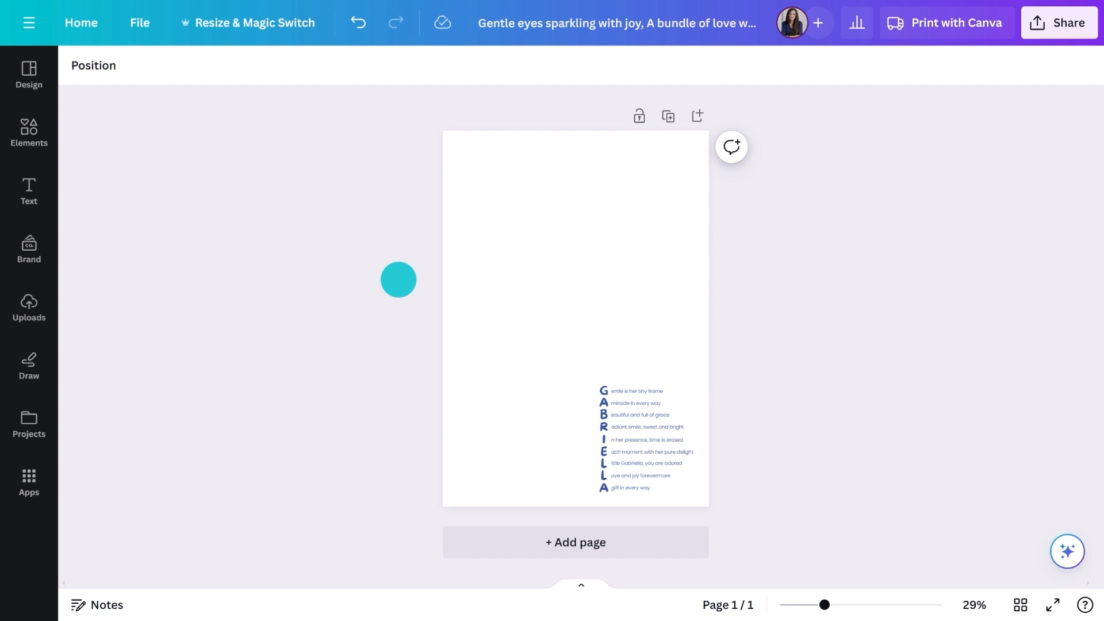
Search the elements for the collection code set:nAEeJEltdxo
{"action": "left_click", "coordinate": [55, 133]}
{"action": "left_click", "coordinate": [242, 77]}
{"action": "type", "text": "set:nAEeJEltdx"}
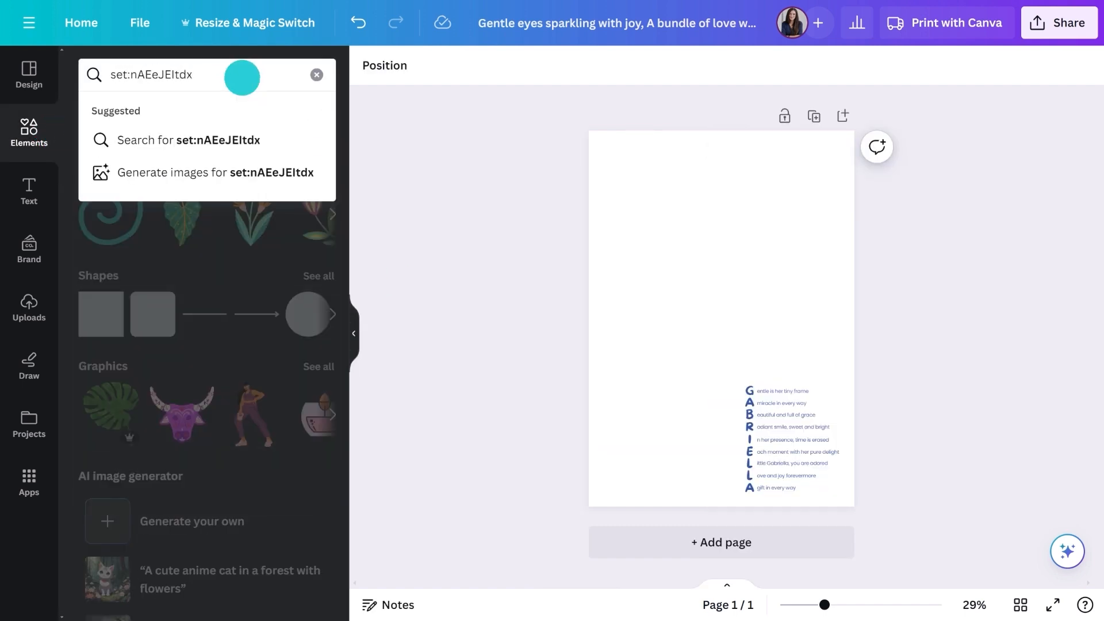
{"action": "type", "text": "o"}
{"action": "key", "text": "Return"}
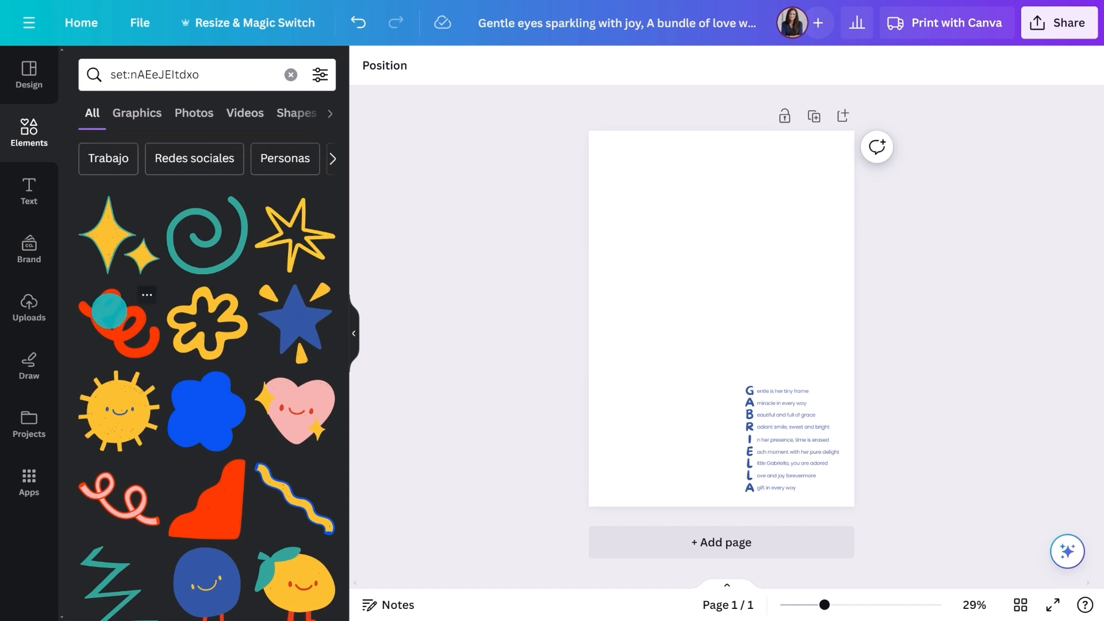
Place the red squiggle near the poster's upper left corner and the smiling pink heart to its right
{"action": "left_click_drag", "start_coordinate": [110, 311], "coordinate": [620, 189]}
{"action": "mouse_move", "coordinate": [295, 409]}
{"action": "left_mouse_down"}
{"action": "mouse_move", "coordinate": [564, 320]}
{"action": "mouse_move", "coordinate": [750, 222]}
{"action": "left_mouse_up"}
{"action": "scroll", "coordinate": [214, 392], "scroll_direction": "down", "scroll_amount": 5}
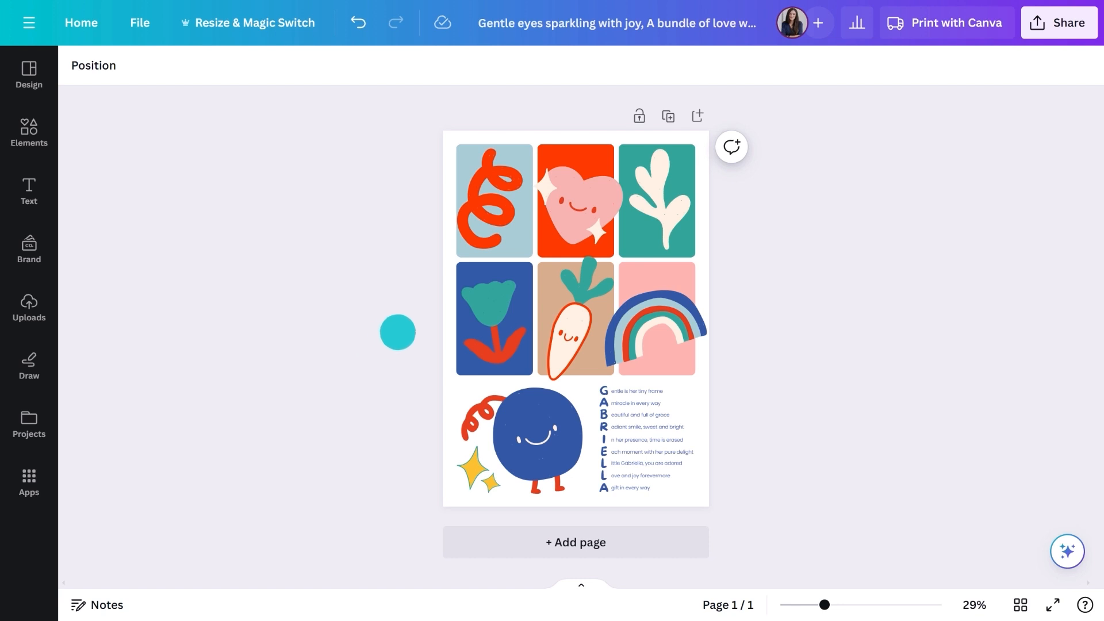
Change the poster's background to the cream document color
{"action": "left_click", "coordinate": [407, 282]}
{"action": "left_click", "coordinate": [87, 72]}
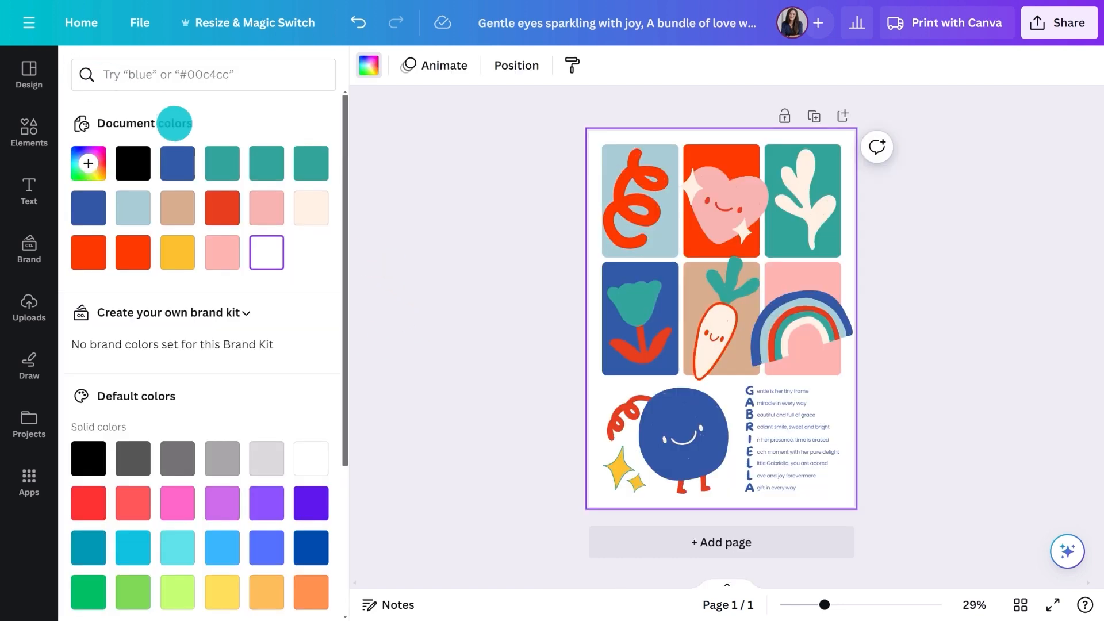
{"action": "left_click", "coordinate": [313, 207]}
Recolor the tulip graphic with a yellow bloom and a teal stem and leaves
{"action": "left_click", "coordinate": [601, 287]}
{"action": "left_click", "coordinate": [177, 252]}
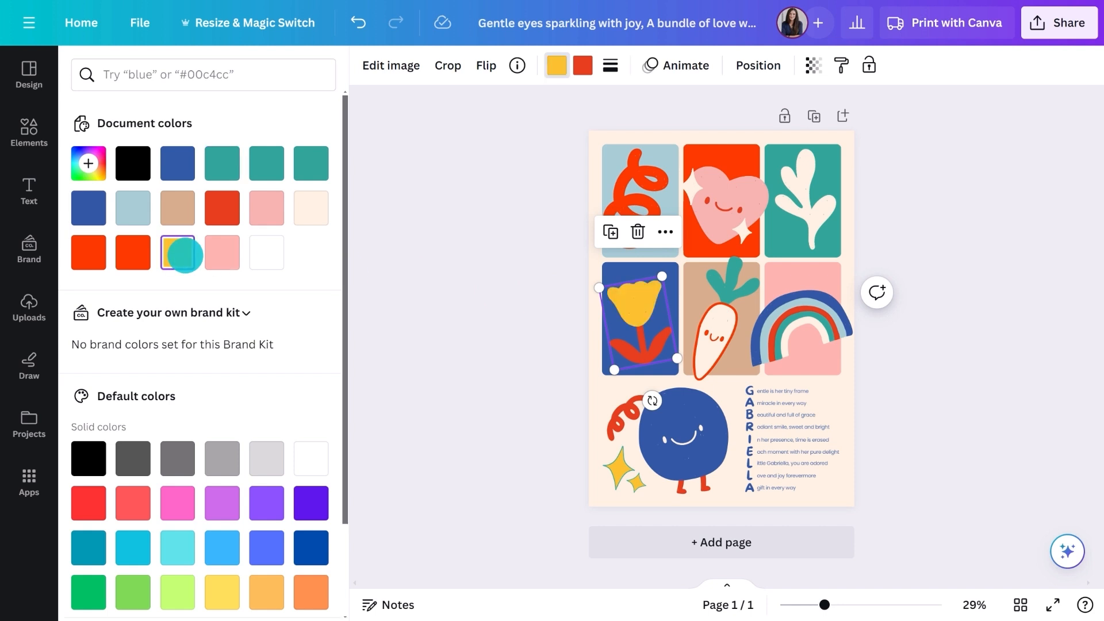
{"action": "left_click", "coordinate": [583, 65]}
{"action": "left_click", "coordinate": [266, 163]}
{"action": "left_click", "coordinate": [609, 445]}
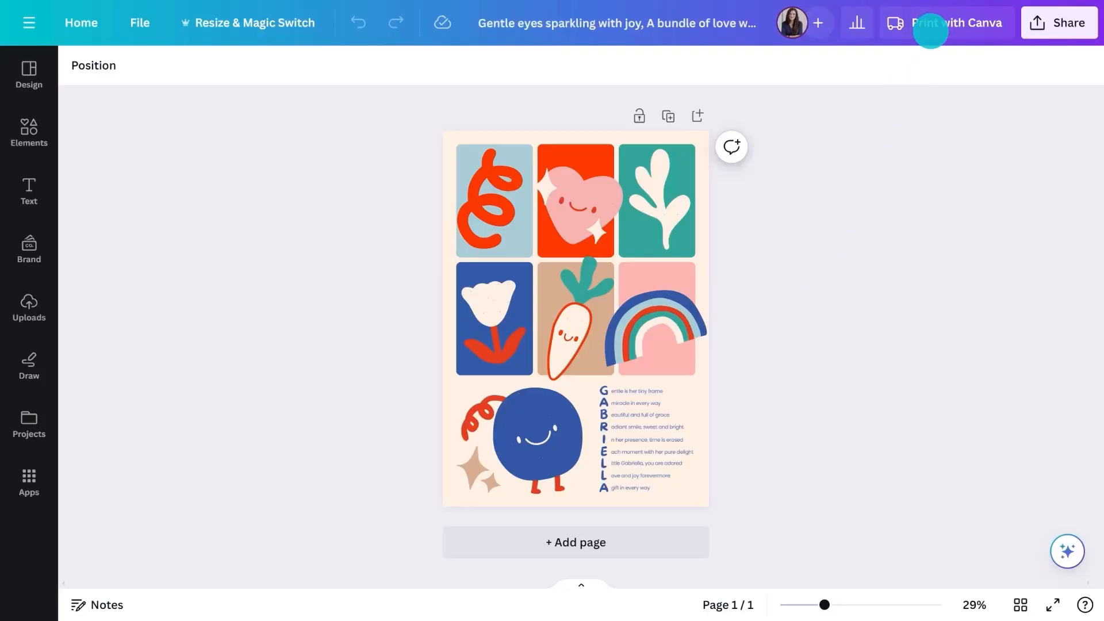
Start a poster print order and set its size to Large (21 x 28 in) while checking the enlarged mockup
{"action": "left_click", "coordinate": [930, 30]}
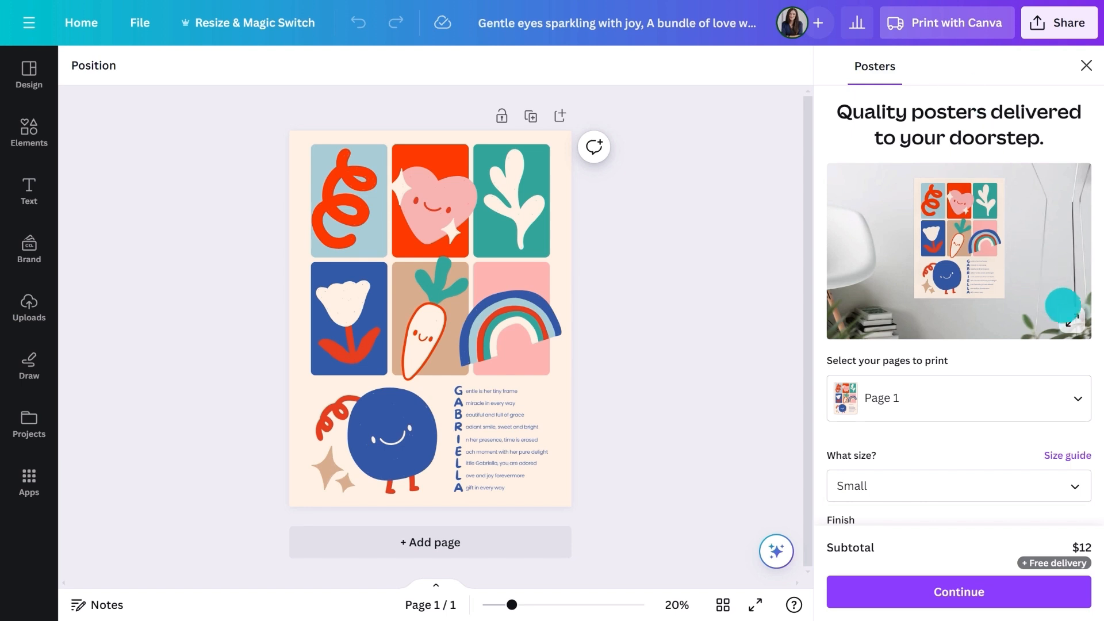
{"action": "left_click", "coordinate": [1062, 304]}
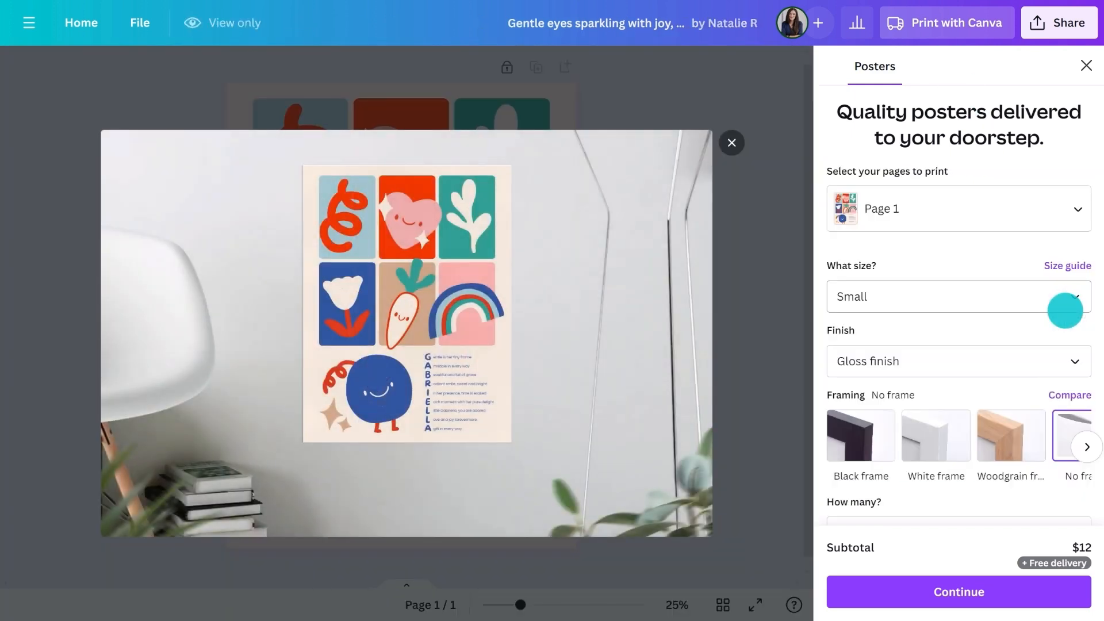
{"action": "left_click", "coordinate": [1047, 299]}
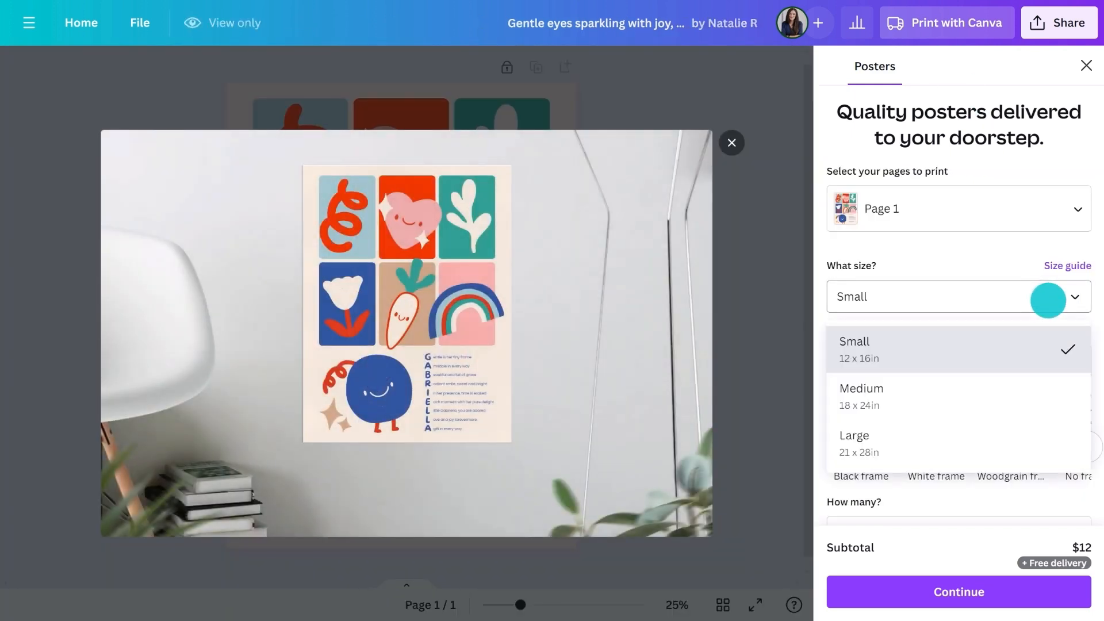
{"action": "left_click", "coordinate": [934, 438]}
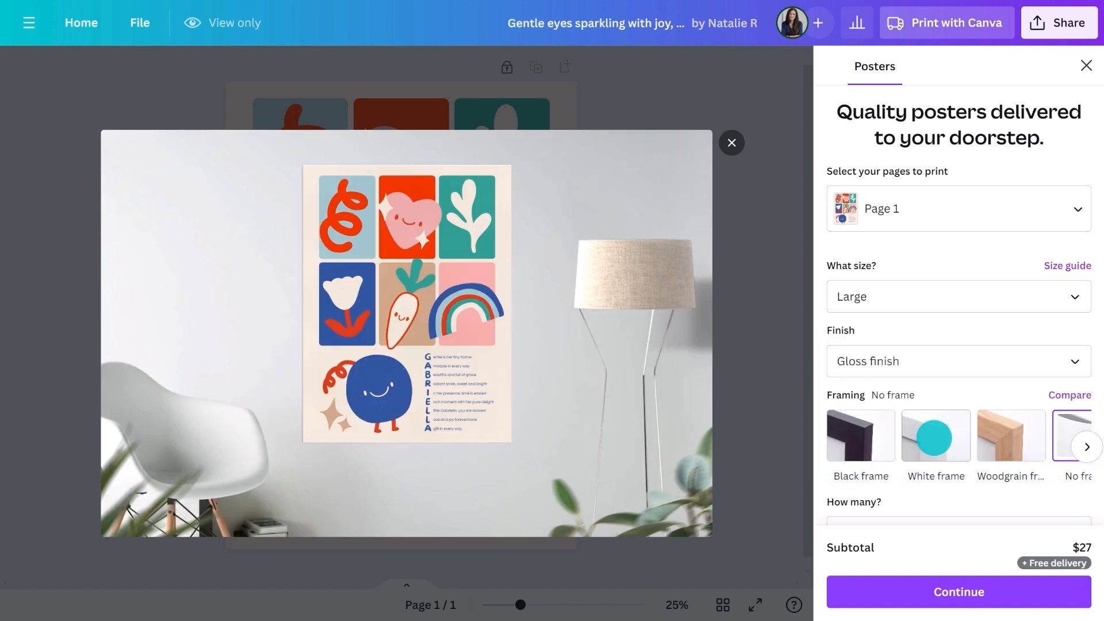
{"action": "left_click", "coordinate": [732, 145]}
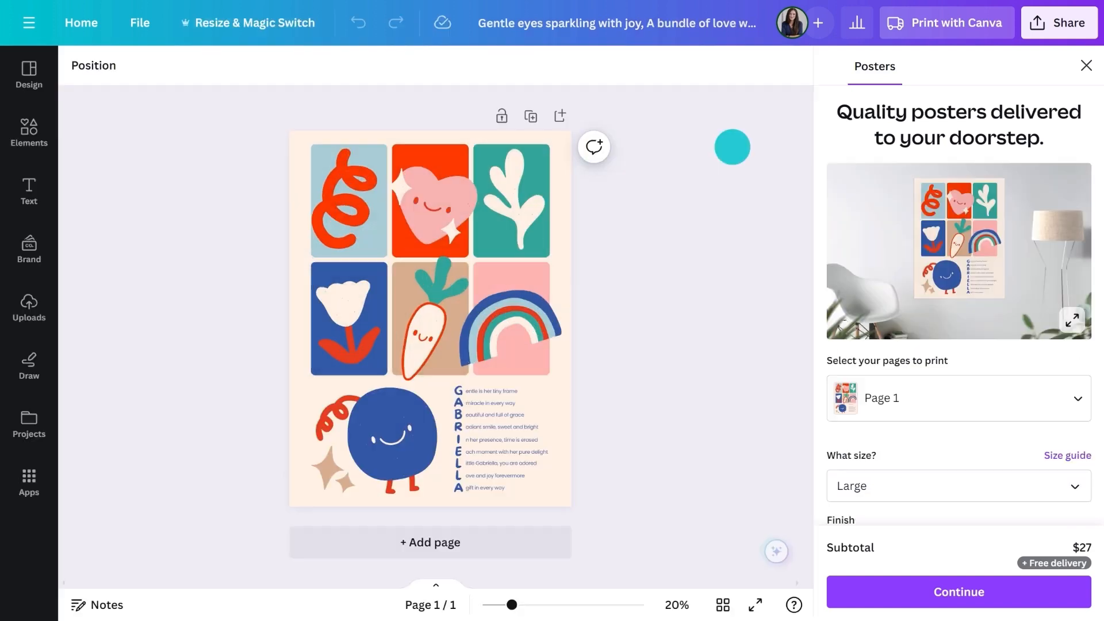
Set the poster print's finish to Fine art finish
{"action": "scroll", "coordinate": [937, 461], "scroll_direction": "down", "scroll_amount": 3}
{"action": "scroll", "coordinate": [937, 462], "scroll_direction": "down", "scroll_amount": 2}
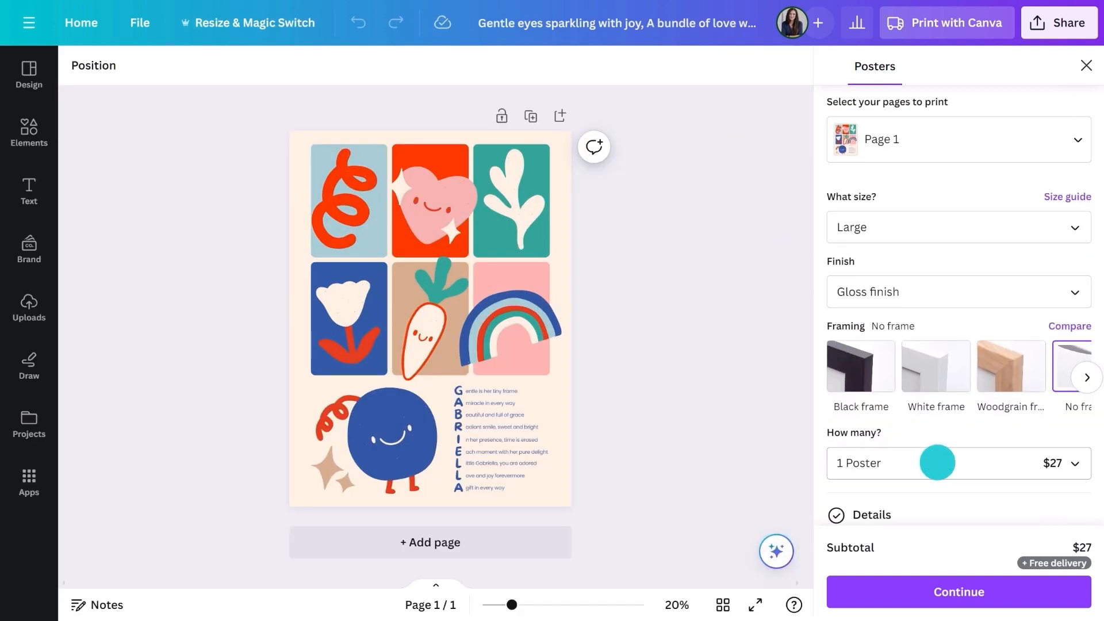
{"action": "left_click", "coordinate": [968, 299]}
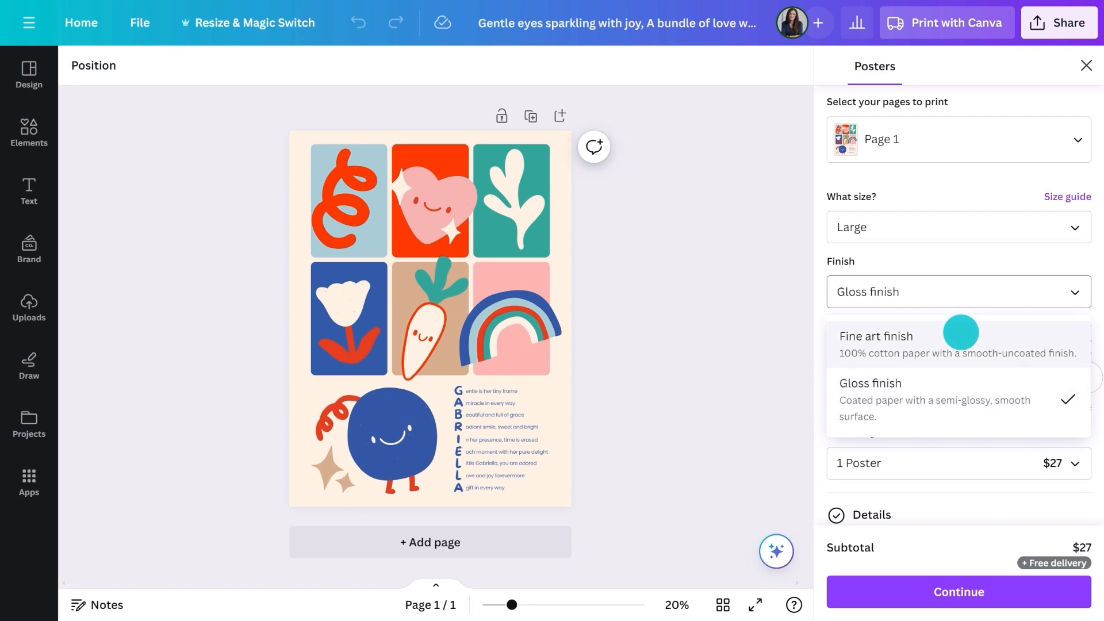
{"action": "left_click", "coordinate": [960, 332]}
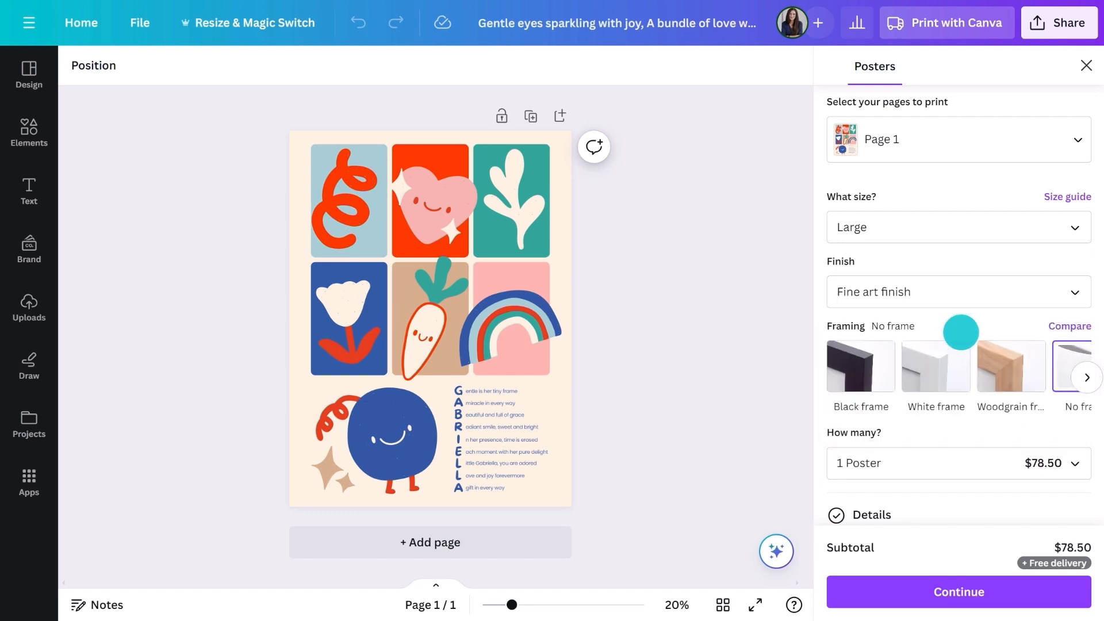
Choose the white frame for the poster print, checking it in the enlarged mockup, and continue with the order
{"action": "left_click", "coordinate": [933, 378]}
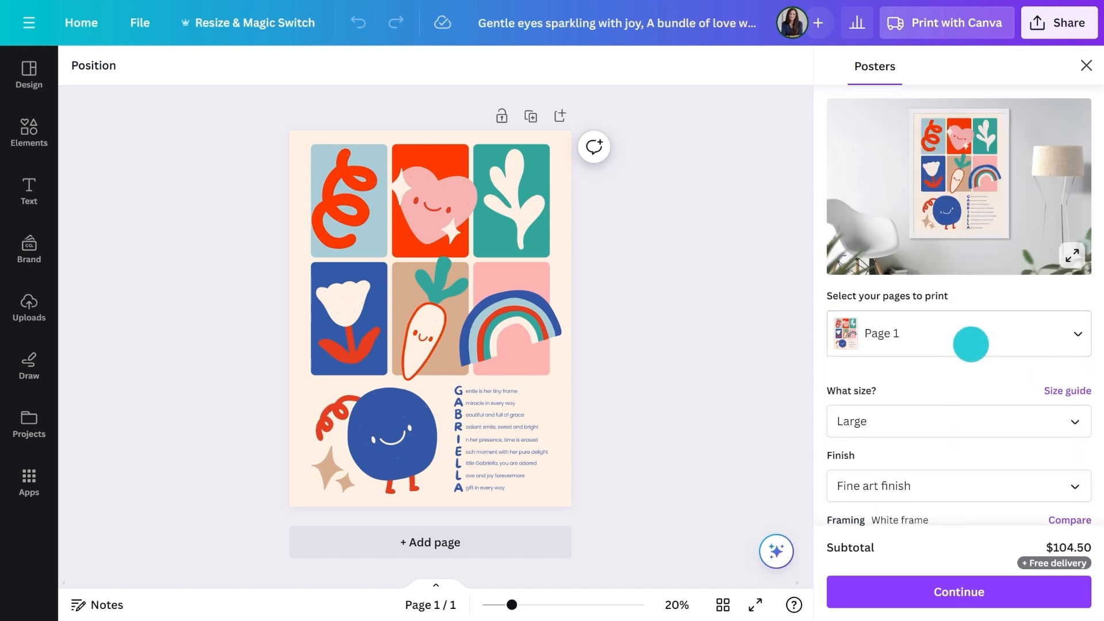
{"action": "left_click", "coordinate": [1071, 254]}
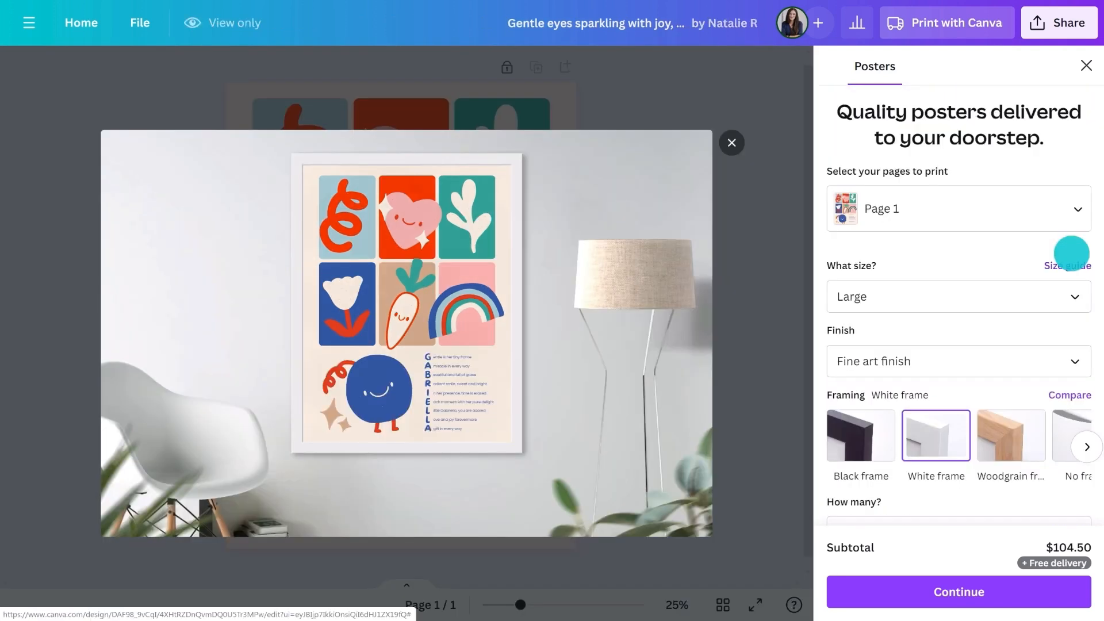
{"action": "left_click", "coordinate": [732, 143]}
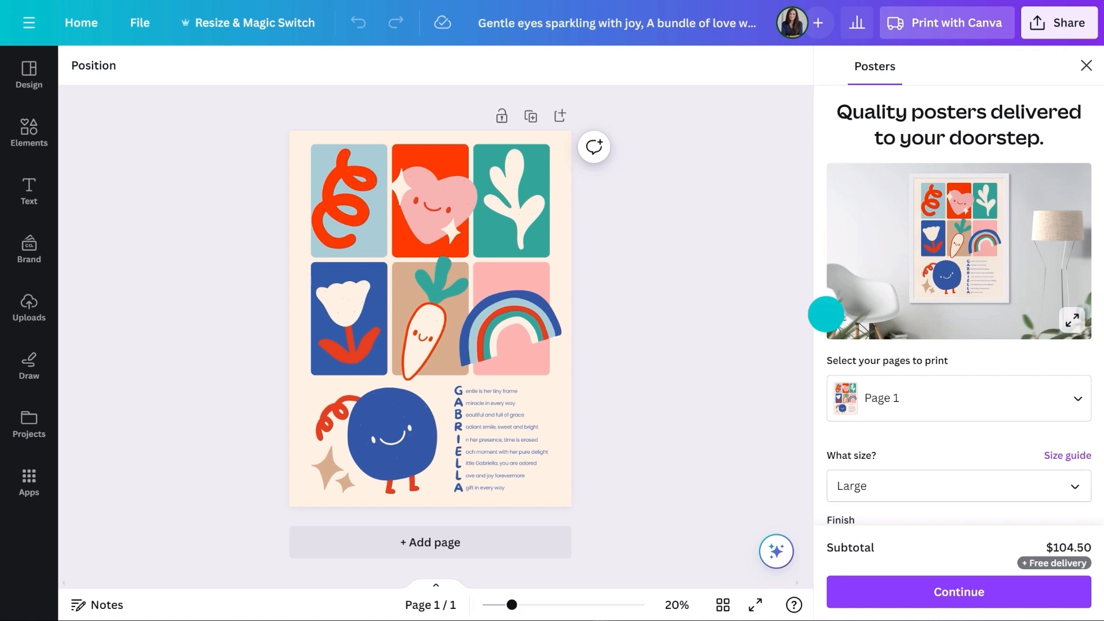
{"action": "left_click", "coordinate": [961, 590]}
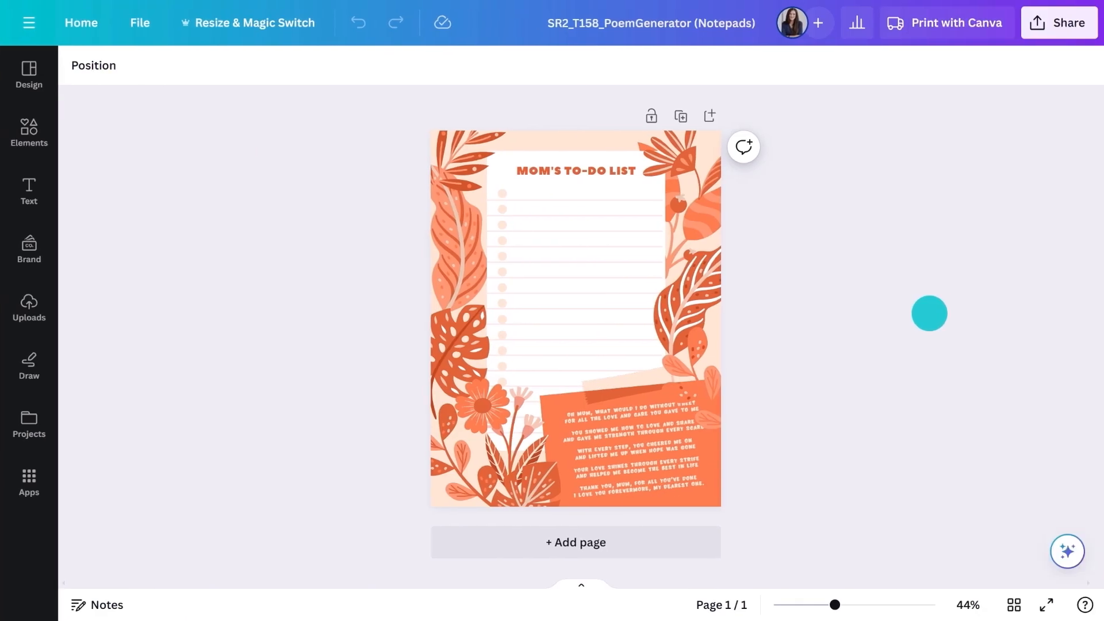
Start a print order for the Mom's to-do list notepad and examine the enlarged mockup of hands writing on it
{"action": "left_click", "coordinate": [898, 34]}
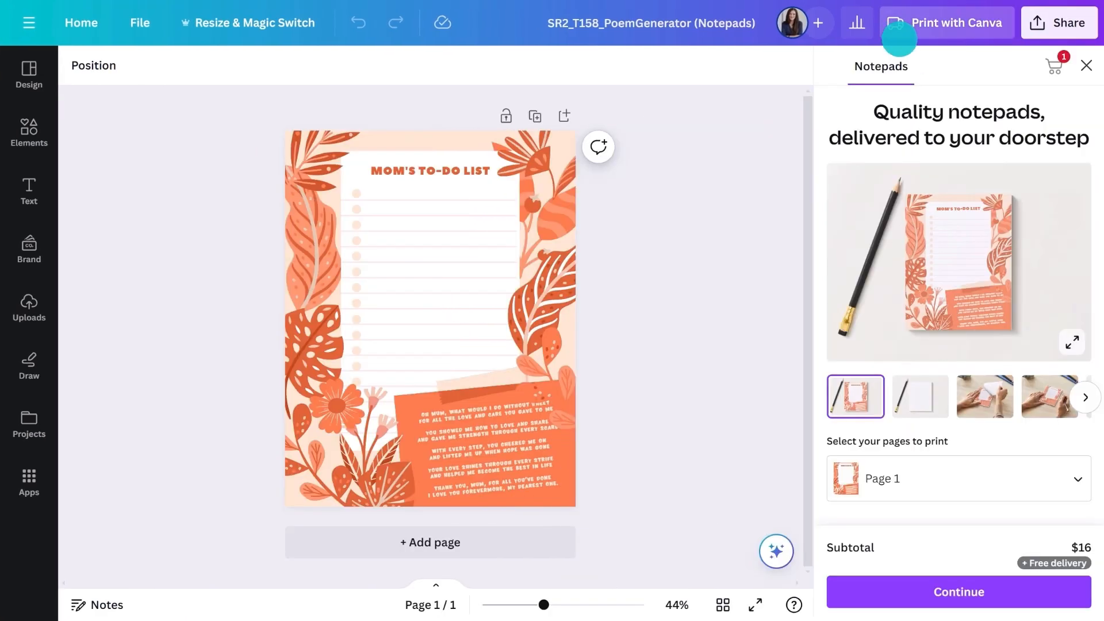
{"action": "left_click", "coordinate": [1041, 394]}
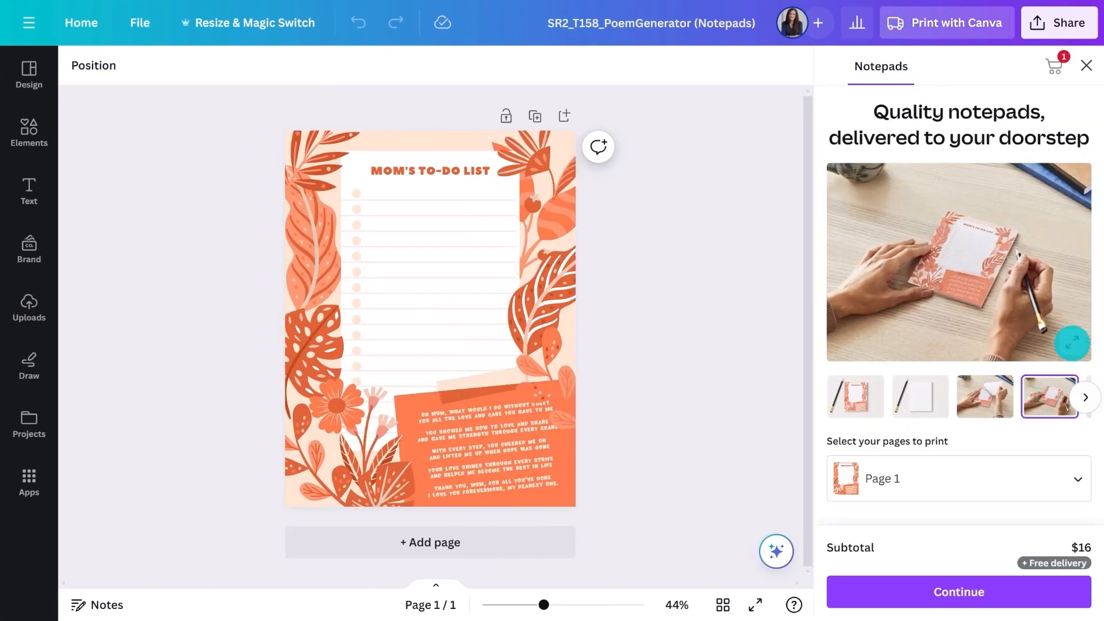
{"action": "left_click", "coordinate": [1072, 343]}
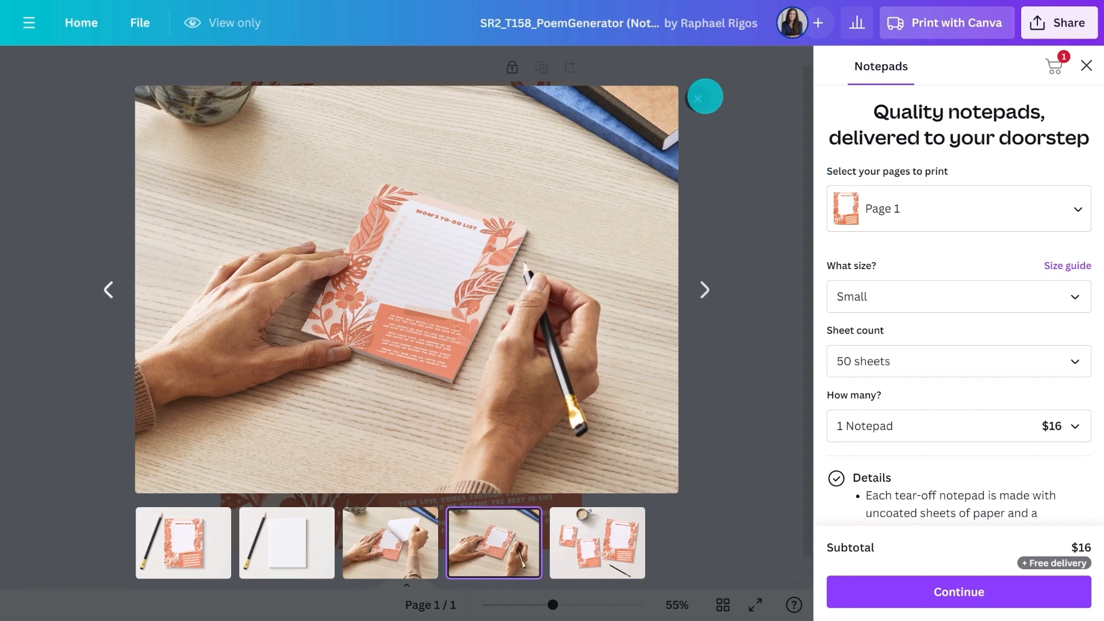
{"action": "left_click", "coordinate": [698, 98]}
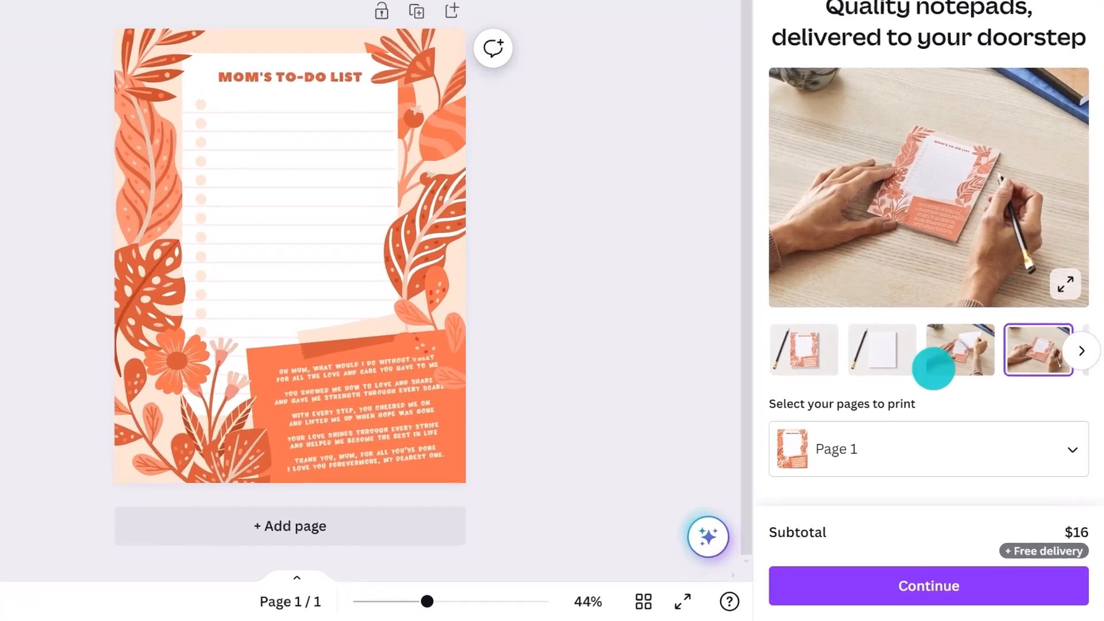